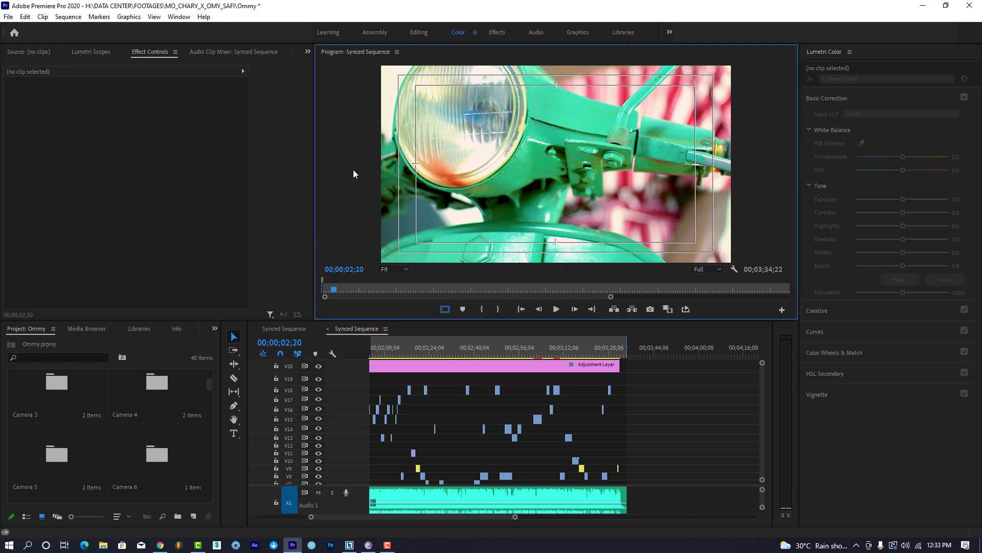
Step: Open the media export settings for the Synced Sequence timeline
{"action": "left_click", "coordinate": [717, 470]}
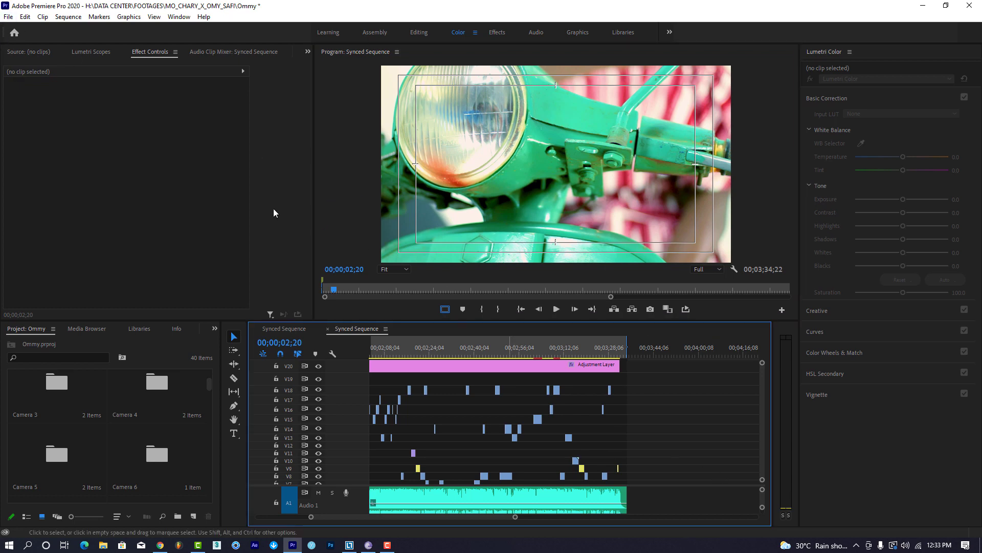
{"action": "left_click", "coordinate": [8, 17]}
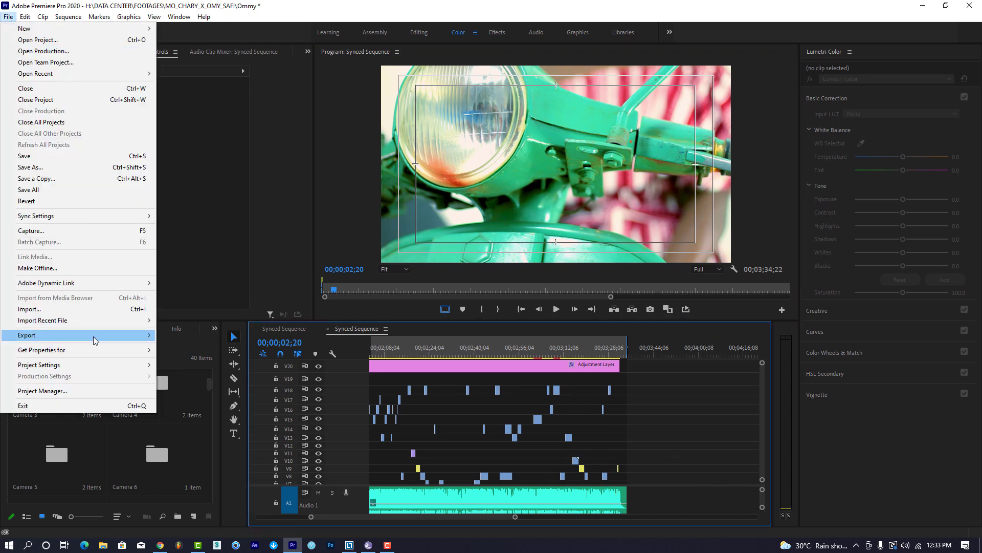
{"action": "mouse_move", "coordinate": [93, 336]}
{"action": "left_click", "coordinate": [182, 335]}
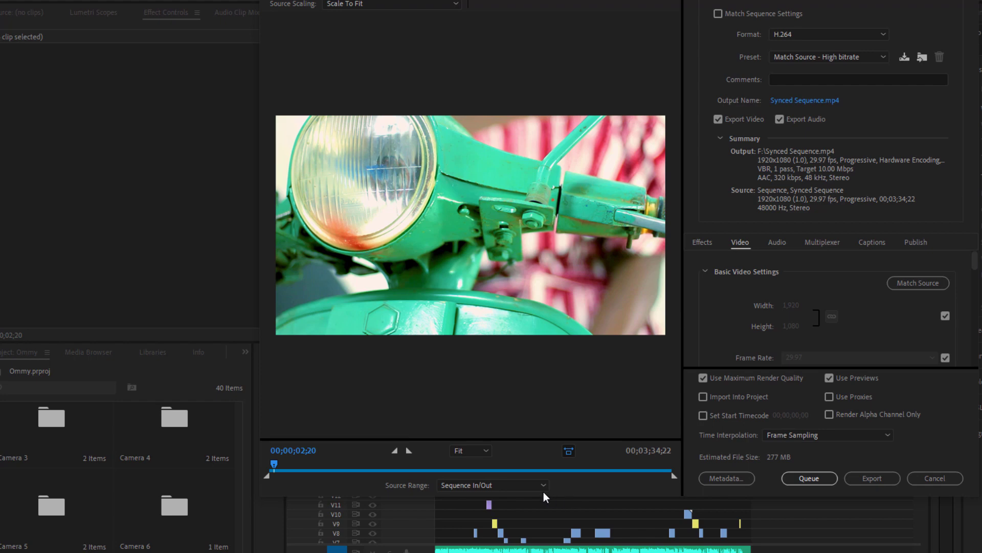
Step: Set the export source range to Sequence In/Out and the format to H.264
{"action": "left_click", "coordinate": [528, 485]}
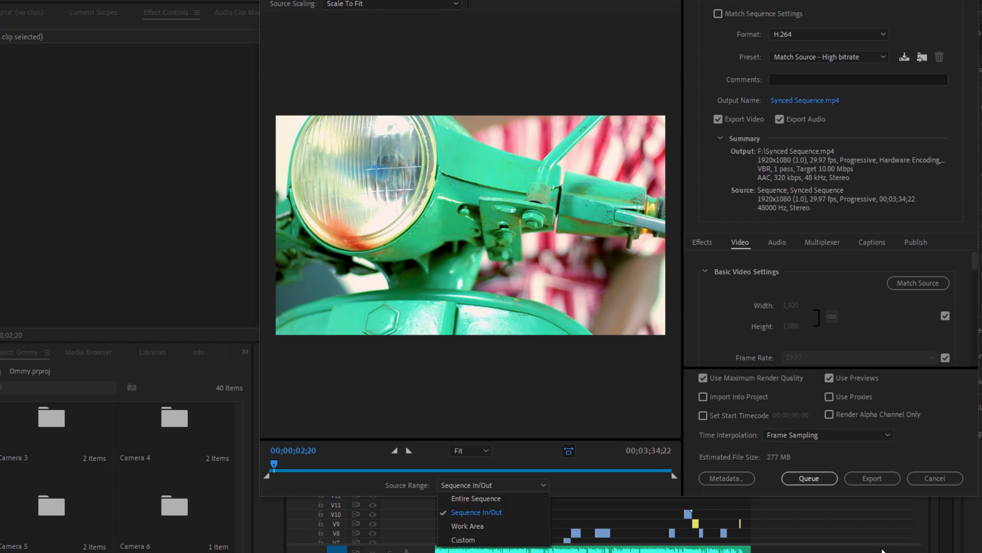
{"action": "left_click", "coordinate": [460, 514]}
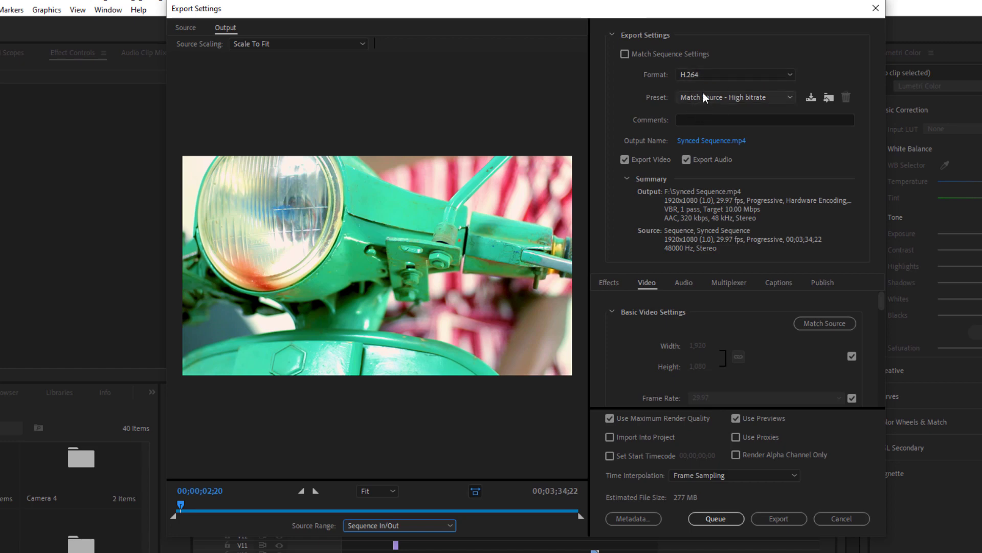
{"action": "left_click", "coordinate": [705, 74]}
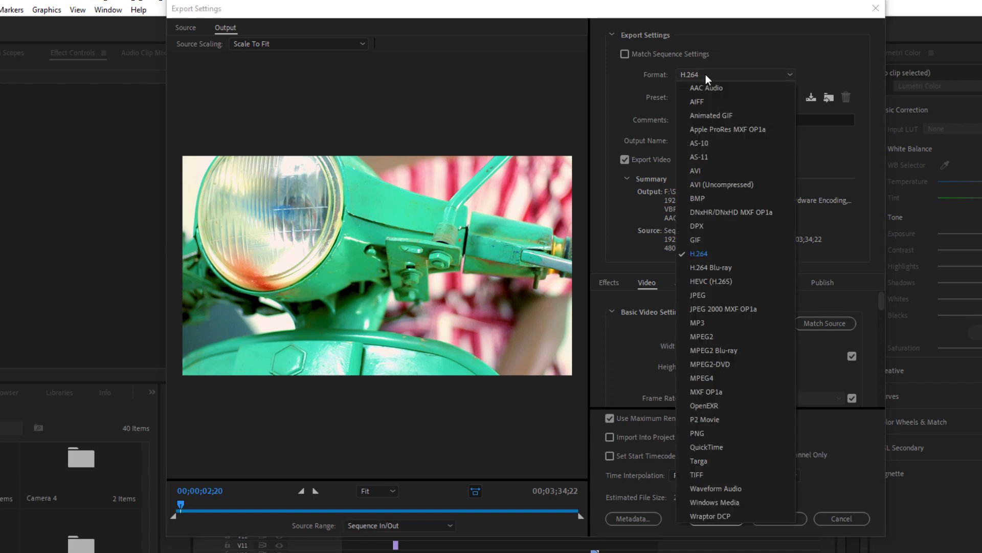
{"action": "left_click", "coordinate": [709, 256]}
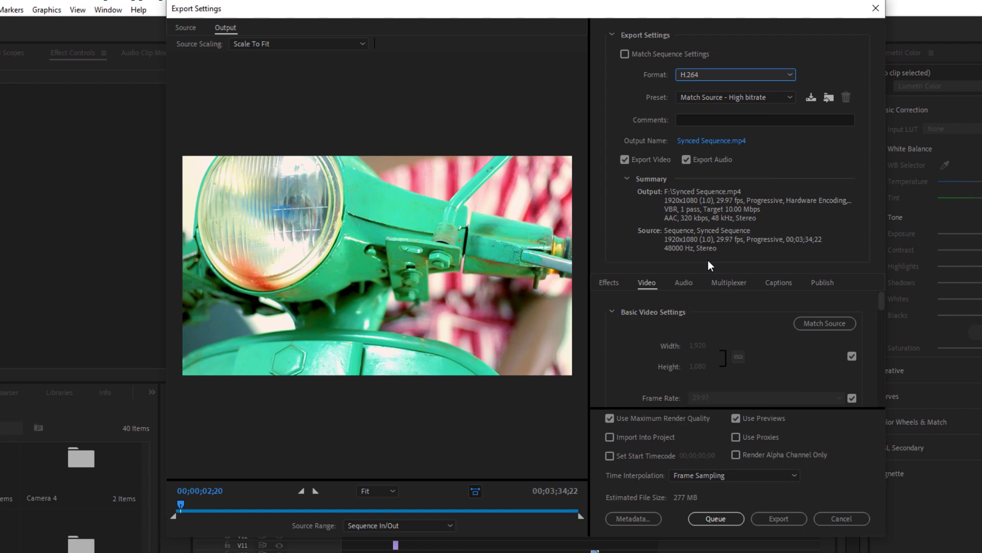
Step: Name the output file "Mo Chaly X Omy - Safi" and save it in New folder (3) on drive F
{"action": "left_click", "coordinate": [716, 142]}
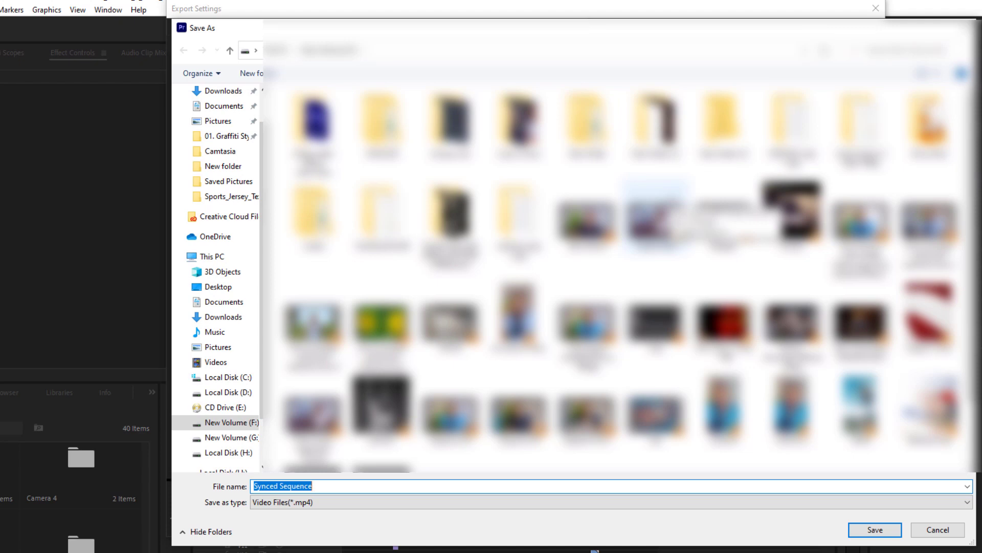
{"action": "left_click", "coordinate": [724, 323]}
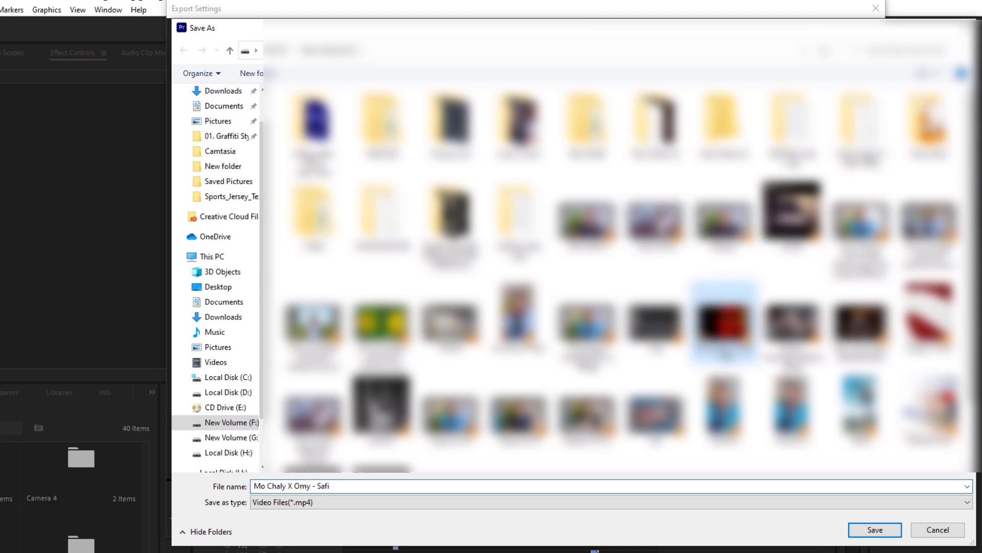
{"action": "double_click", "coordinate": [723, 153]}
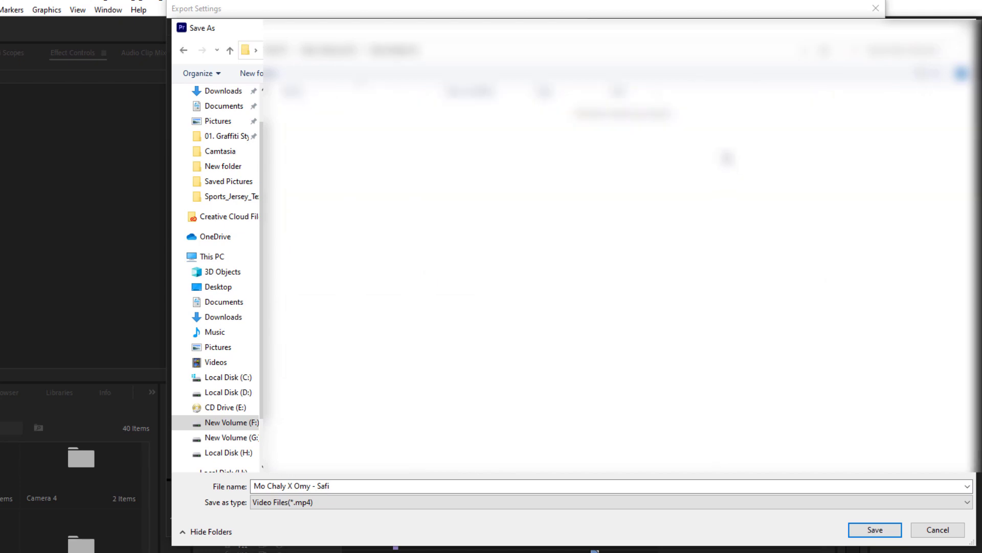
{"action": "left_click", "coordinate": [875, 530]}
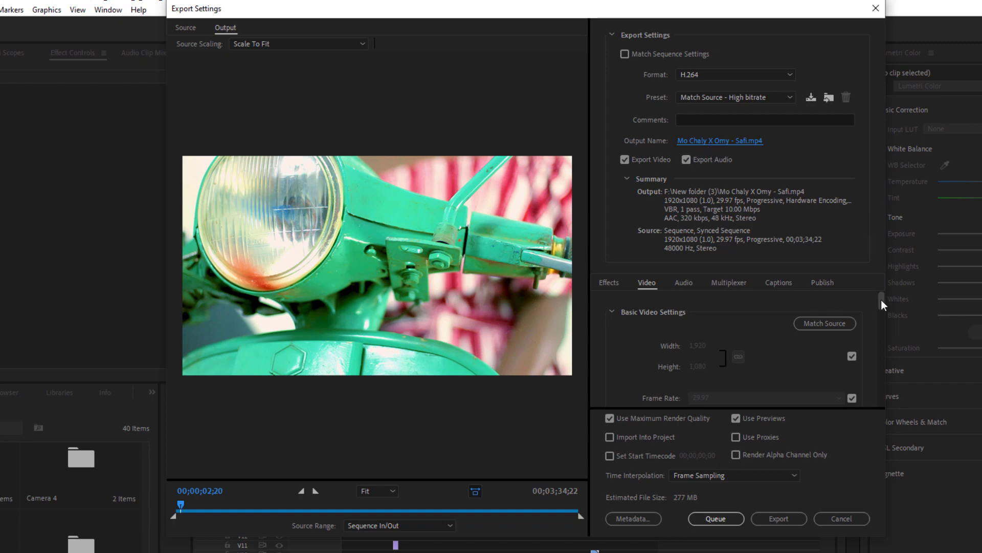
Step: Exclude the audio from the export and include it again
{"action": "left_click_drag", "start_coordinate": [881, 299], "coordinate": [882, 300]}
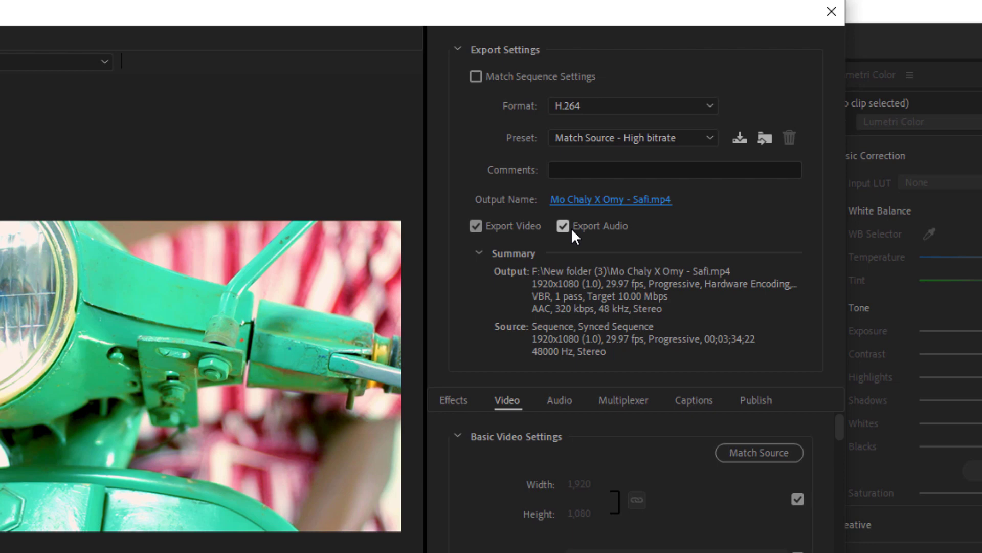
{"action": "left_click", "coordinate": [571, 228]}
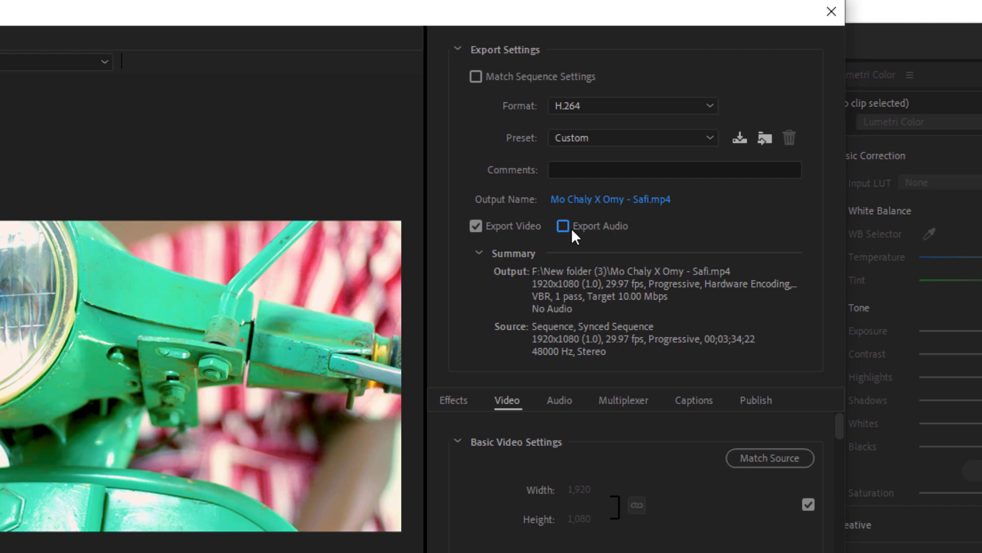
{"action": "left_click", "coordinate": [572, 230]}
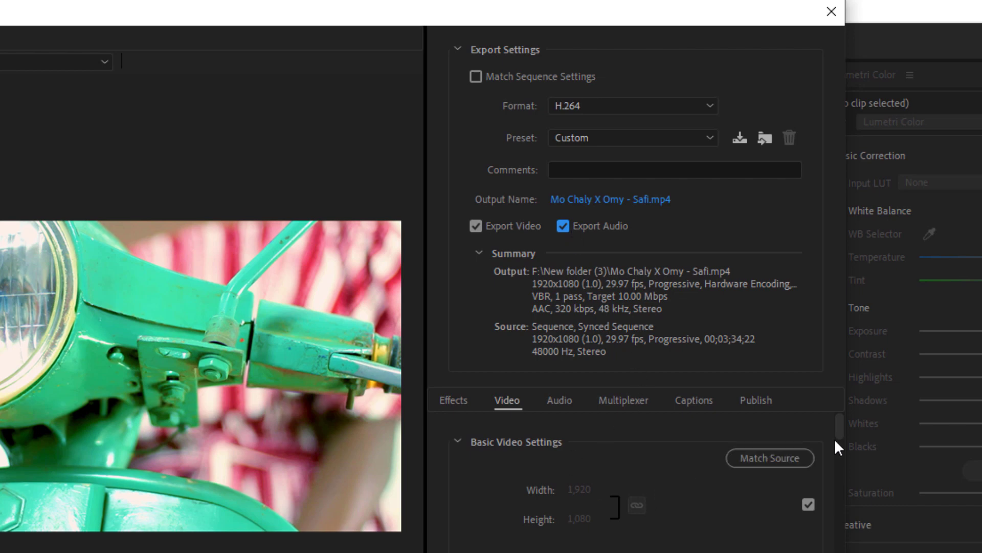
Step: Stop matching the source frame size, unlink width and height, and set the output height to 720
{"action": "scroll", "coordinate": [840, 430], "scroll_direction": "down", "scroll_amount": 2}
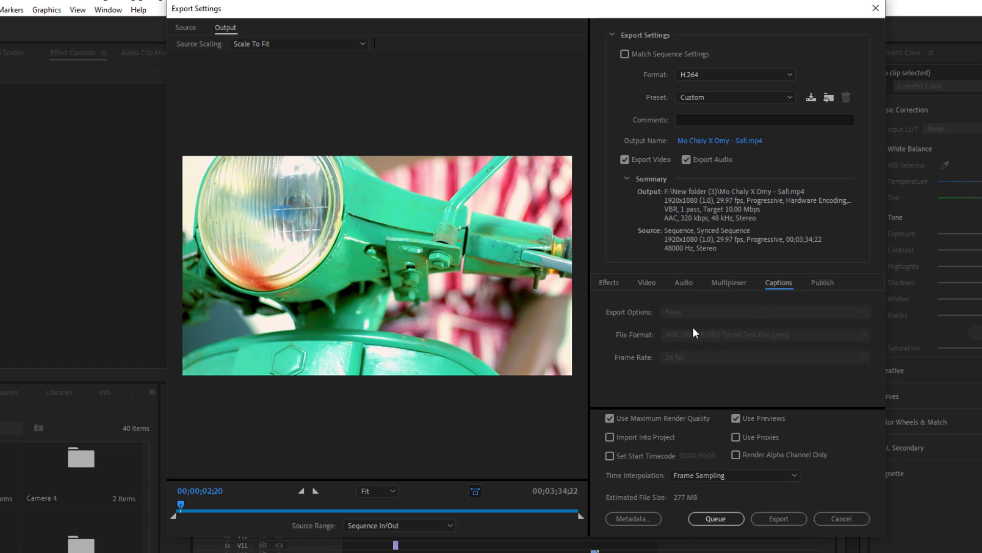
{"action": "left_click", "coordinate": [679, 282]}
{"action": "left_click", "coordinate": [656, 280]}
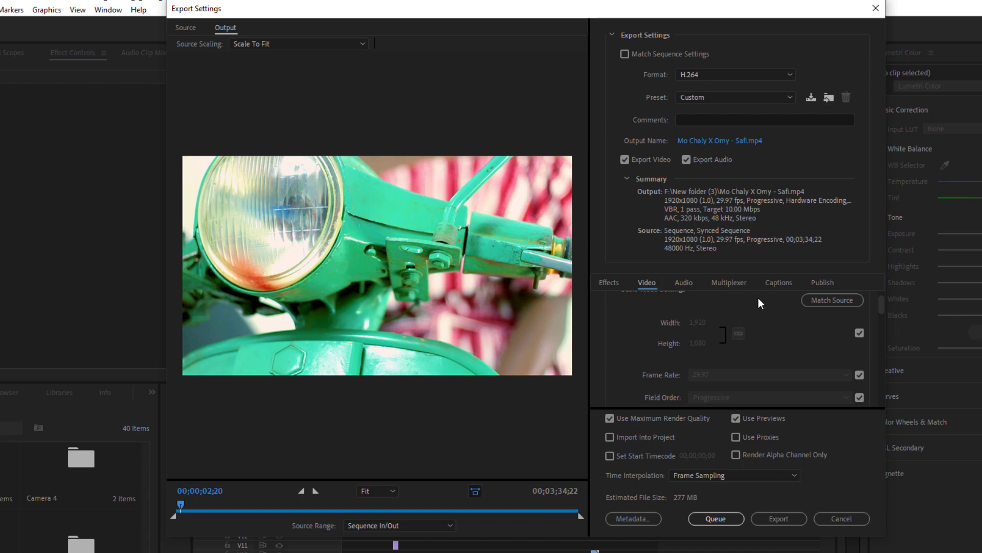
{"action": "left_click_drag", "start_coordinate": [881, 302], "coordinate": [882, 301]}
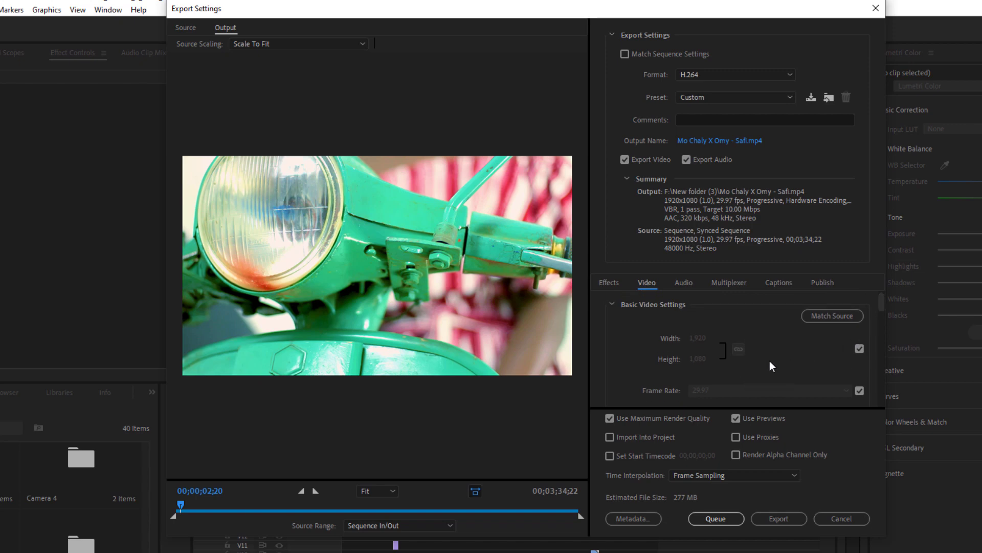
{"action": "left_click", "coordinate": [860, 348]}
{"action": "left_click", "coordinate": [702, 359]}
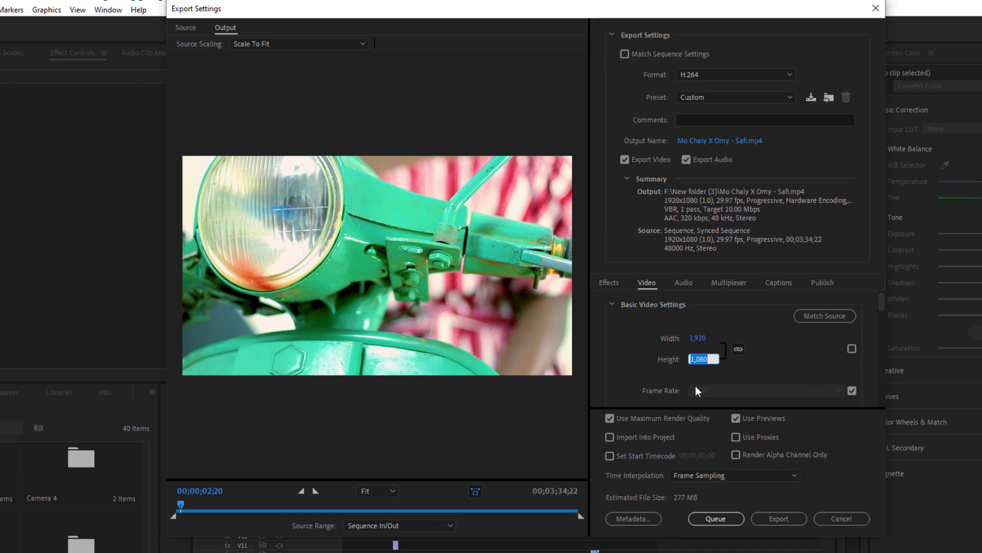
{"action": "left_click", "coordinate": [739, 349]}
{"action": "type", "text": "720"}
{"action": "left_click", "coordinate": [772, 364]}
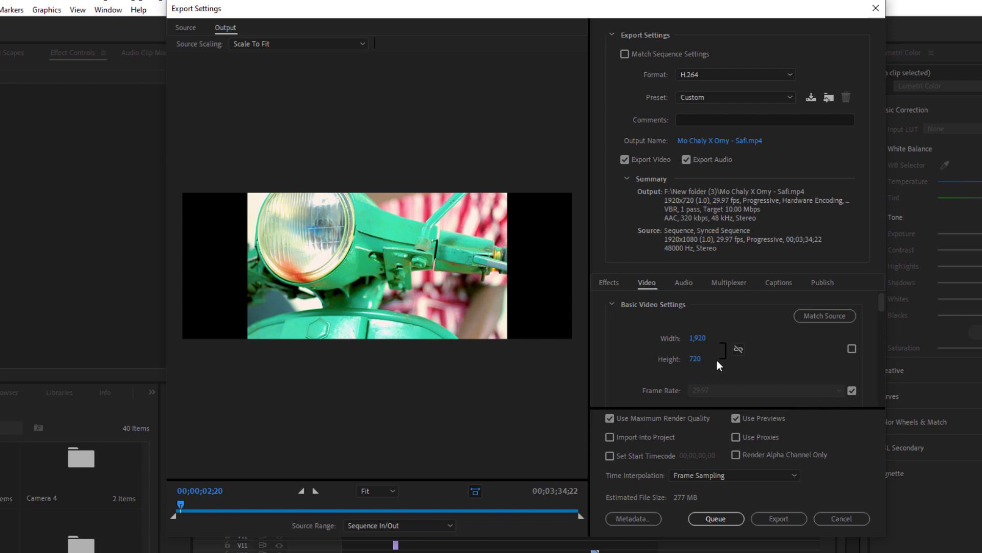
Step: Set the output height to 1080 and match the frame size to the source again
{"action": "left_click", "coordinate": [696, 359]}
{"action": "type", "text": "1080"}
{"action": "key", "text": "Return"}
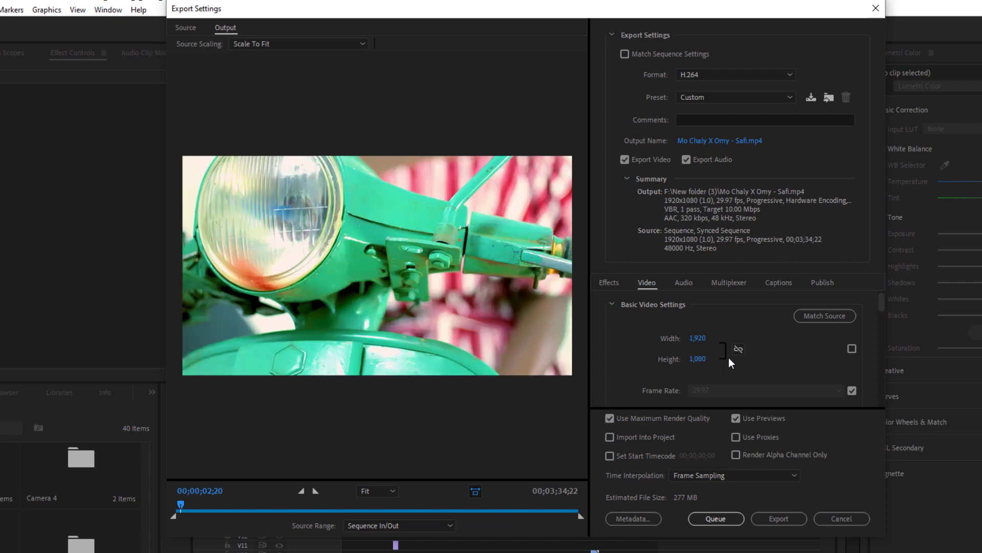
{"action": "left_click", "coordinate": [853, 349]}
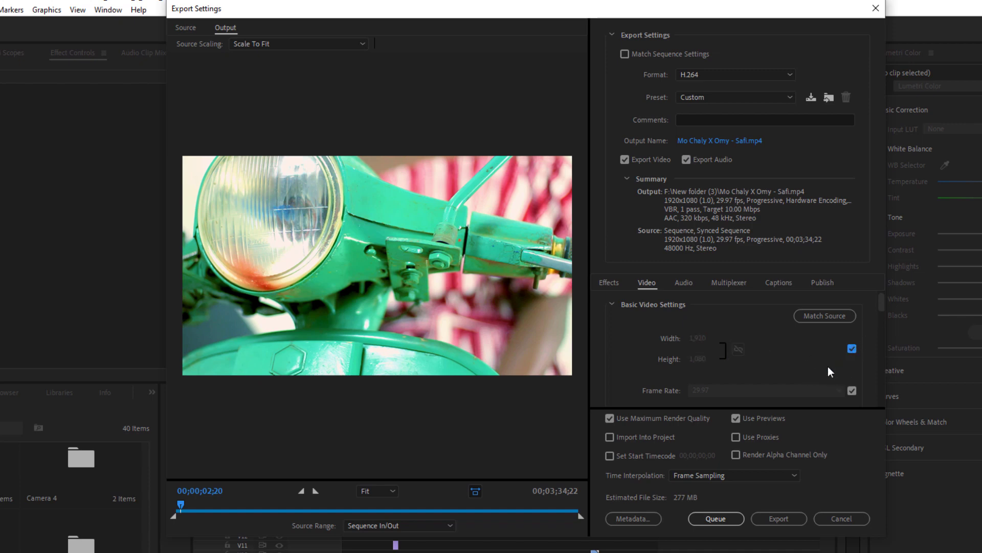
Step: Unlock the frame rate from the source to view the available rates, and match it to the source again
{"action": "scroll", "coordinate": [881, 305], "scroll_direction": "down", "scroll_amount": 1}
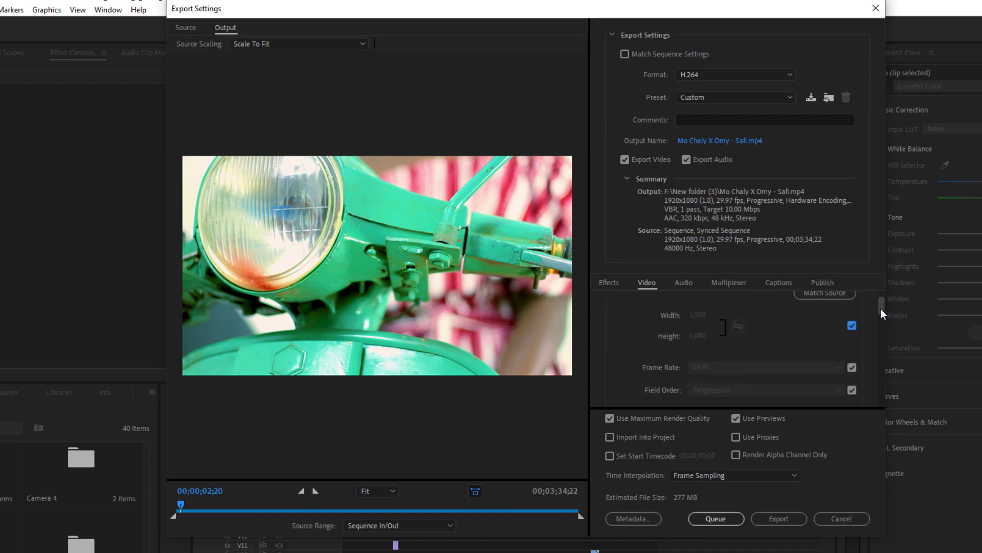
{"action": "left_click_drag", "start_coordinate": [883, 306], "coordinate": [881, 321]}
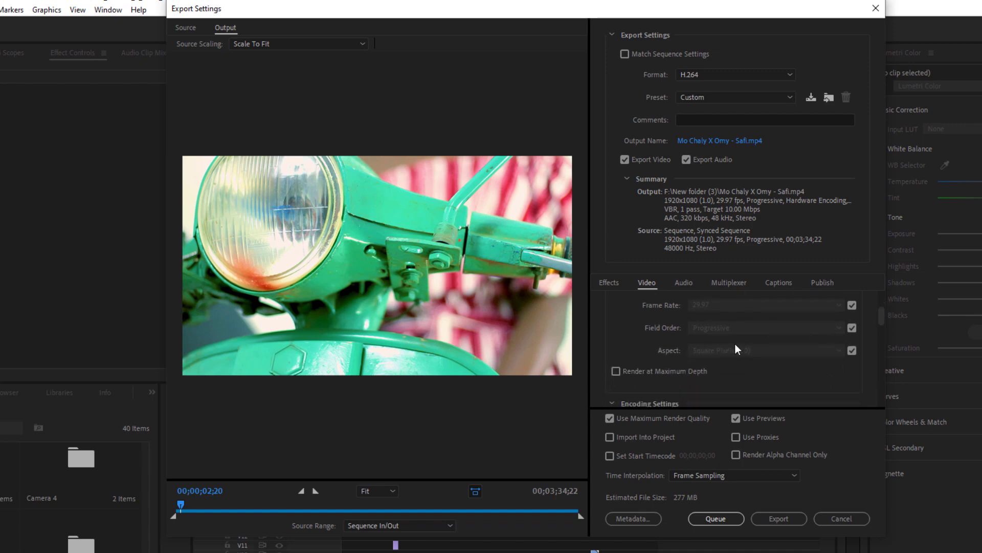
{"action": "left_click", "coordinate": [853, 305]}
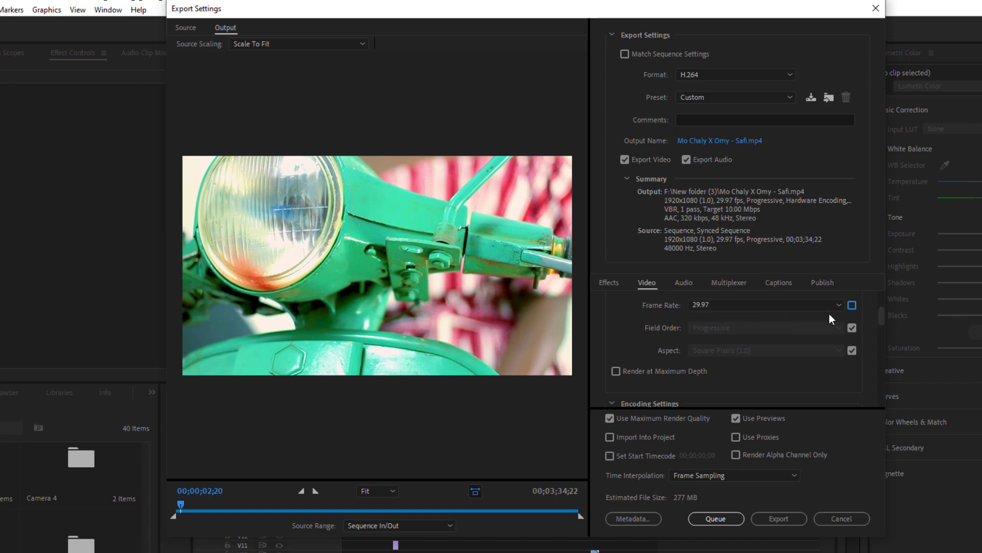
{"action": "left_click", "coordinate": [751, 307]}
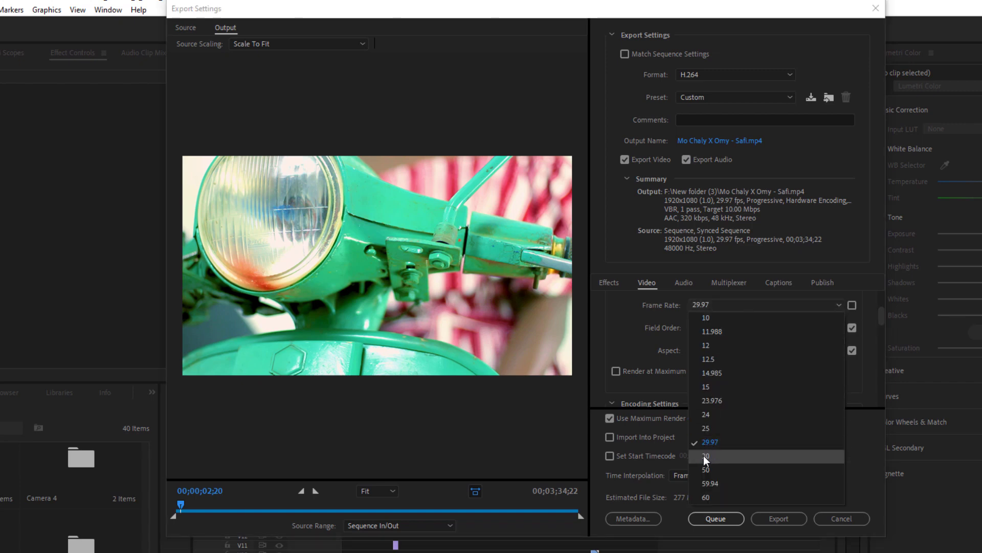
{"action": "left_click", "coordinate": [654, 320]}
{"action": "left_click", "coordinate": [852, 306]}
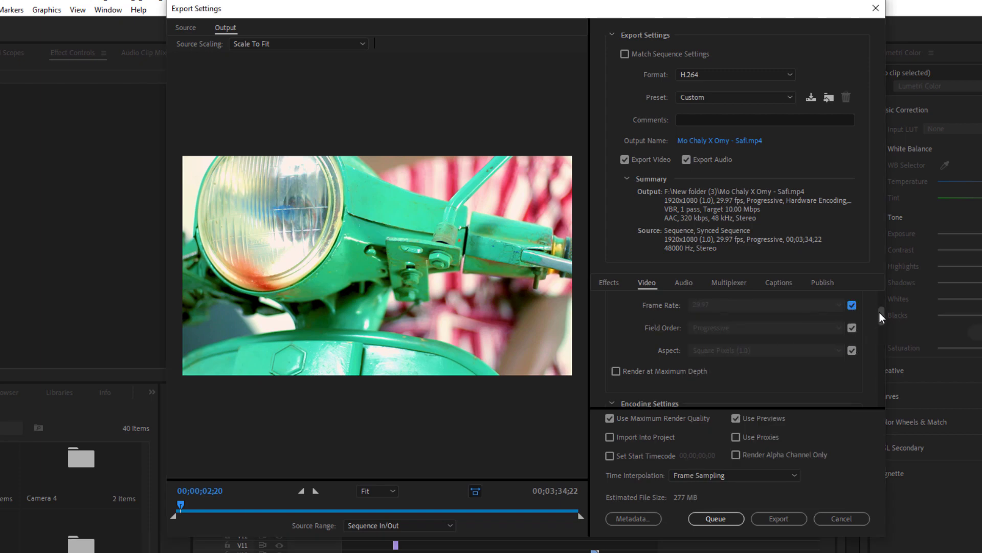
Step: Turn on Render at Maximum Depth and choose Hardware Encoding as the encoding performance
{"action": "left_click_drag", "start_coordinate": [879, 312], "coordinate": [880, 316]}
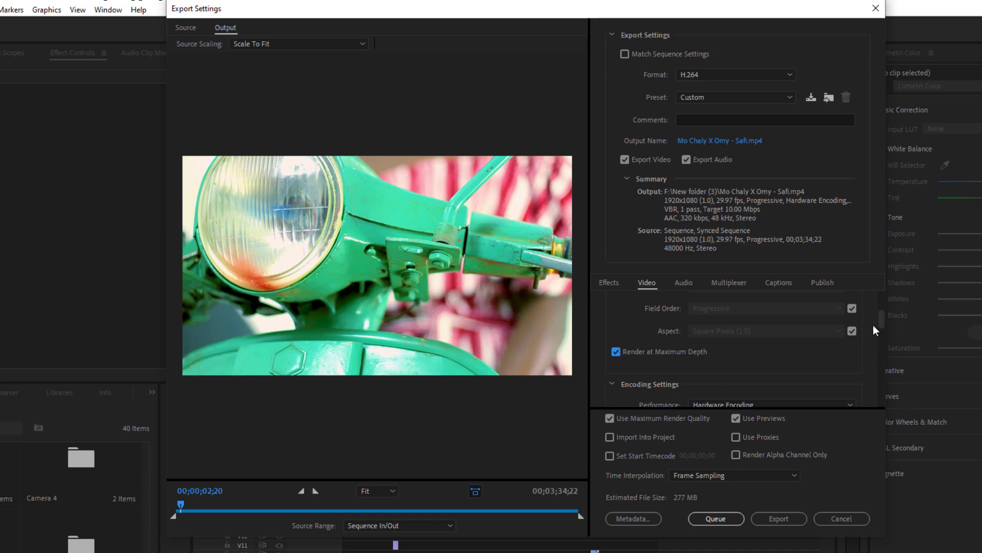
{"action": "left_click_drag", "start_coordinate": [879, 318], "coordinate": [880, 324]}
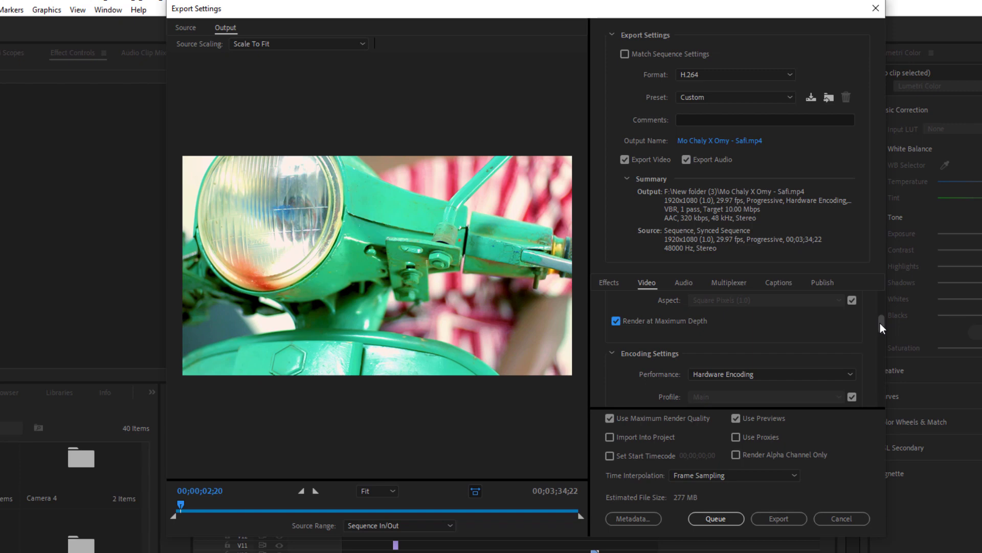
{"action": "left_click_drag", "start_coordinate": [880, 323], "coordinate": [881, 329]}
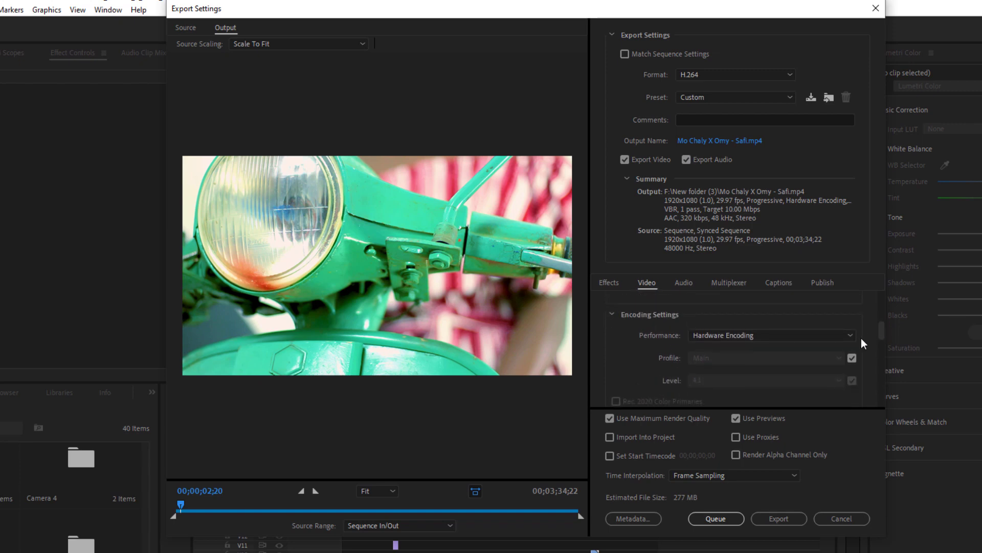
{"action": "left_click", "coordinate": [846, 335]}
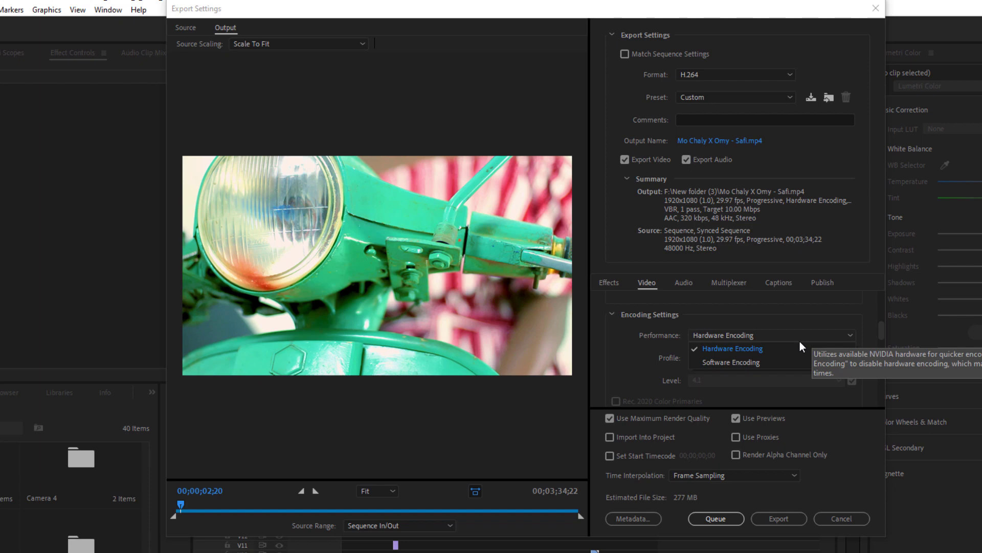
{"action": "left_click", "coordinate": [695, 348]}
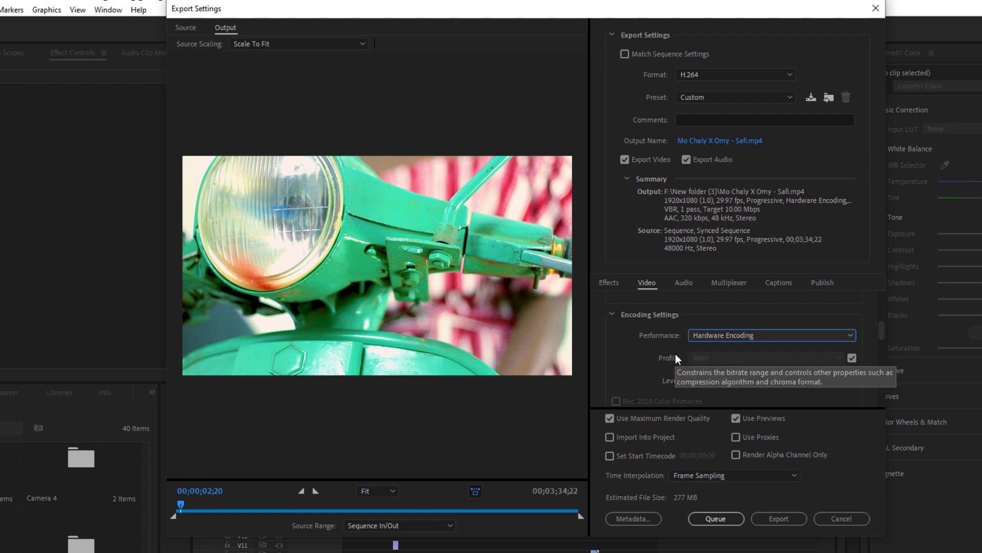
{"action": "left_click", "coordinate": [775, 337]}
{"action": "left_click", "coordinate": [865, 332]}
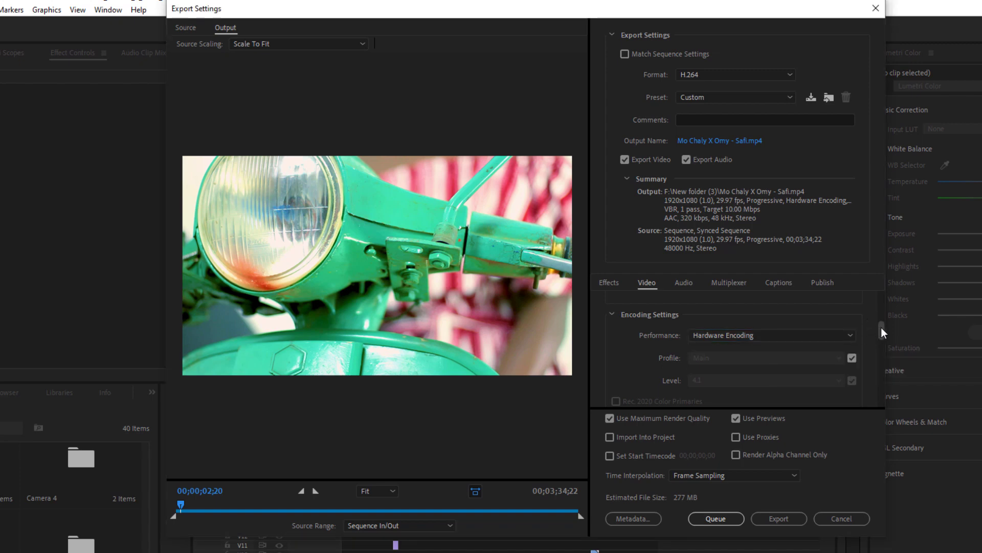
Step: Set the bitrate encoding to VBR, 2 pass in the video export settings
{"action": "left_click_drag", "start_coordinate": [881, 327], "coordinate": [882, 380]}
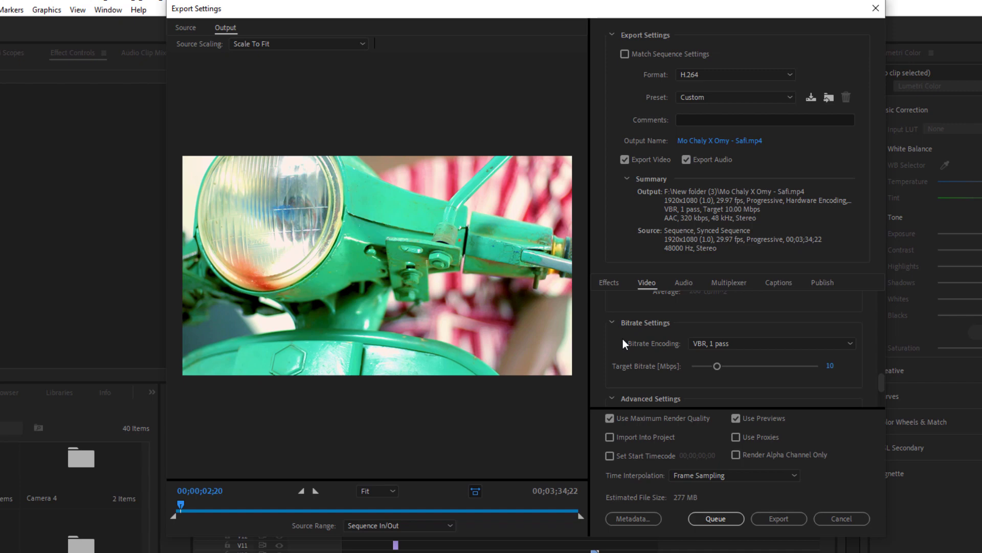
{"action": "left_click", "coordinate": [712, 346]}
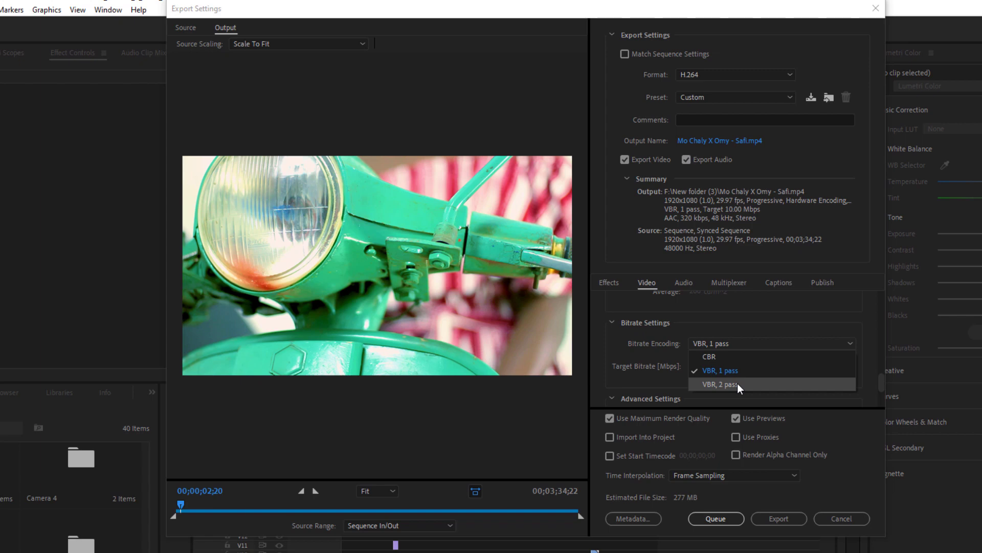
{"action": "left_click", "coordinate": [737, 384]}
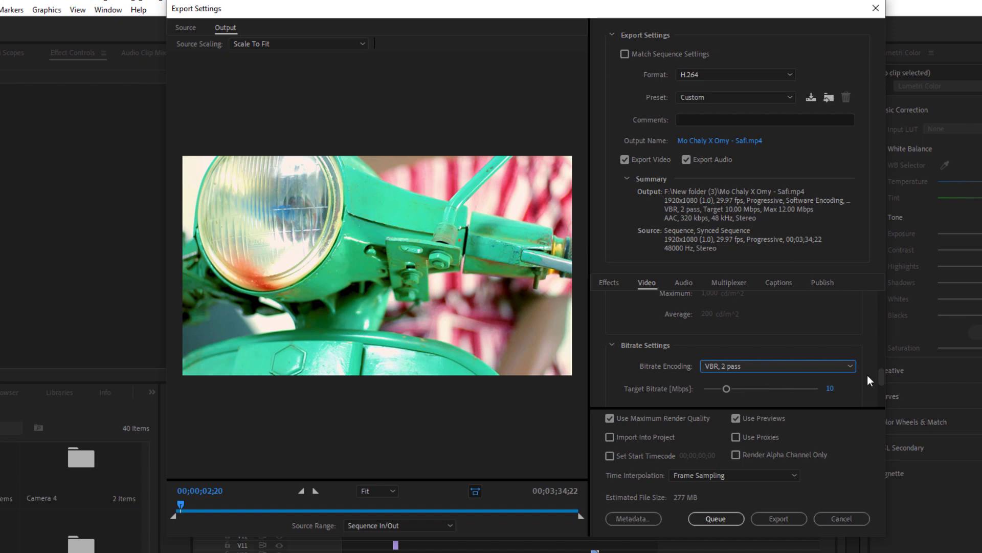
Step: Set the target bitrate and the maximum bitrate of the video to 50 Mbps
{"action": "left_click_drag", "start_coordinate": [883, 378], "coordinate": [883, 385]}
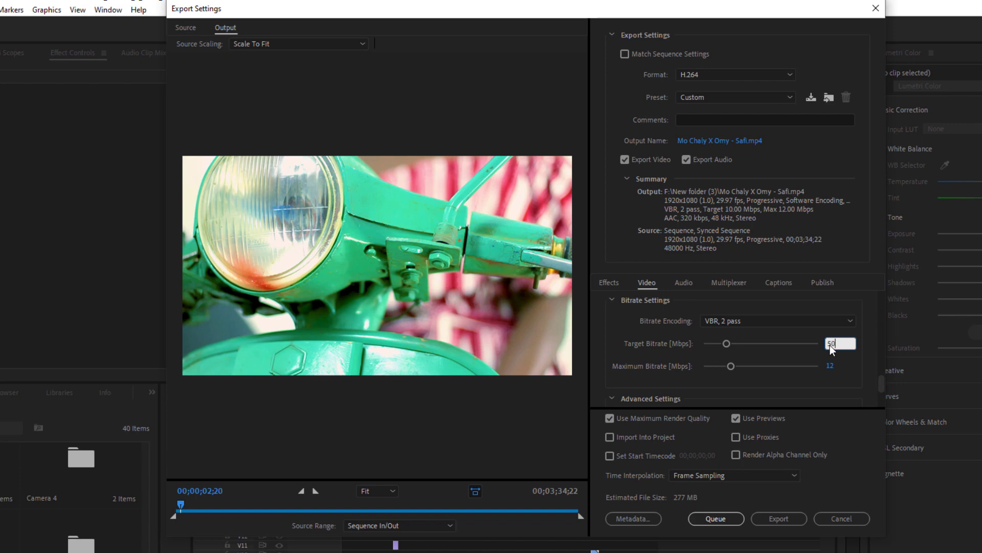
{"action": "left_click", "coordinate": [838, 374]}
{"action": "left_click_drag", "start_coordinate": [882, 380], "coordinate": [880, 394]}
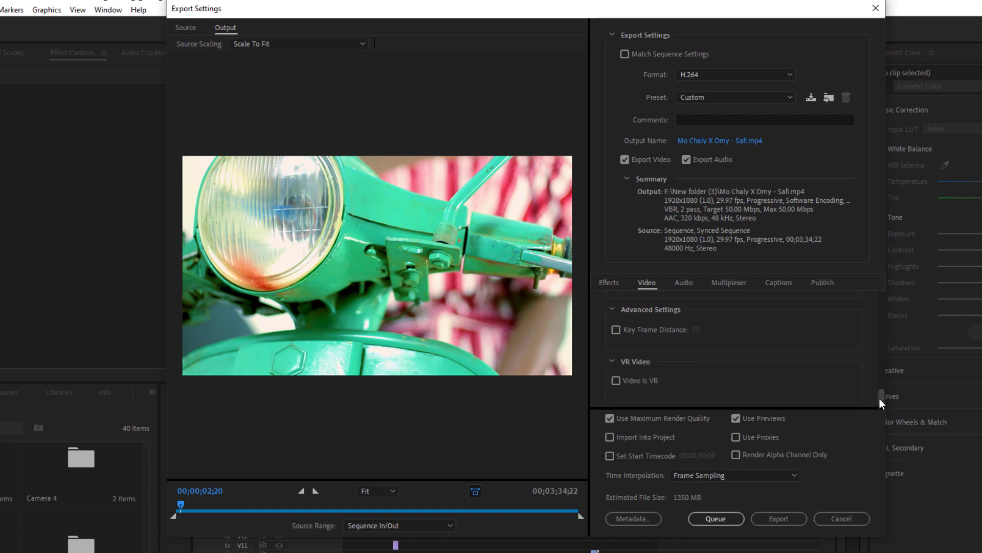
{"action": "scroll", "coordinate": [851, 365], "scroll_direction": "up", "scroll_amount": 1}
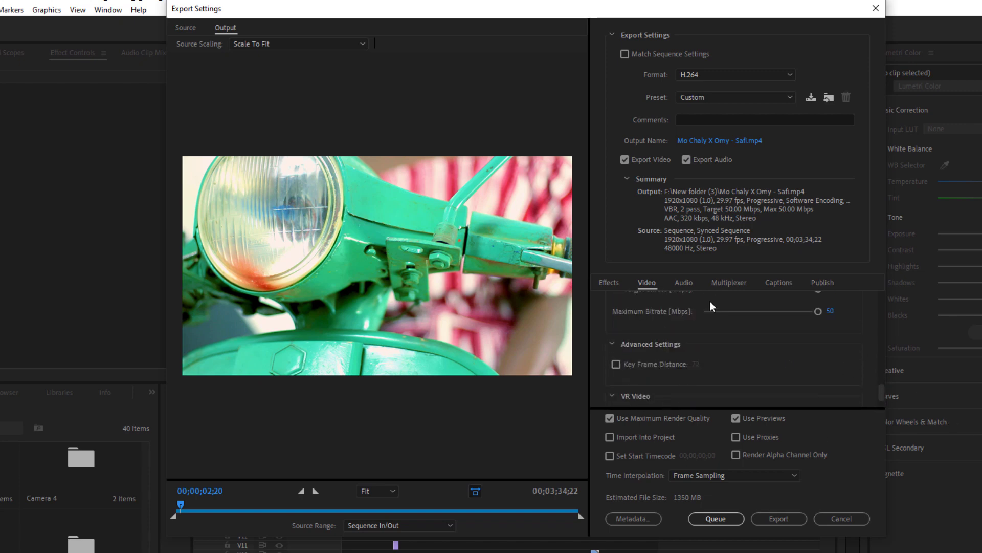
Step: Set the audio quality to High in the audio export settings and look through the available audio bitrates
{"action": "left_click", "coordinate": [675, 286]}
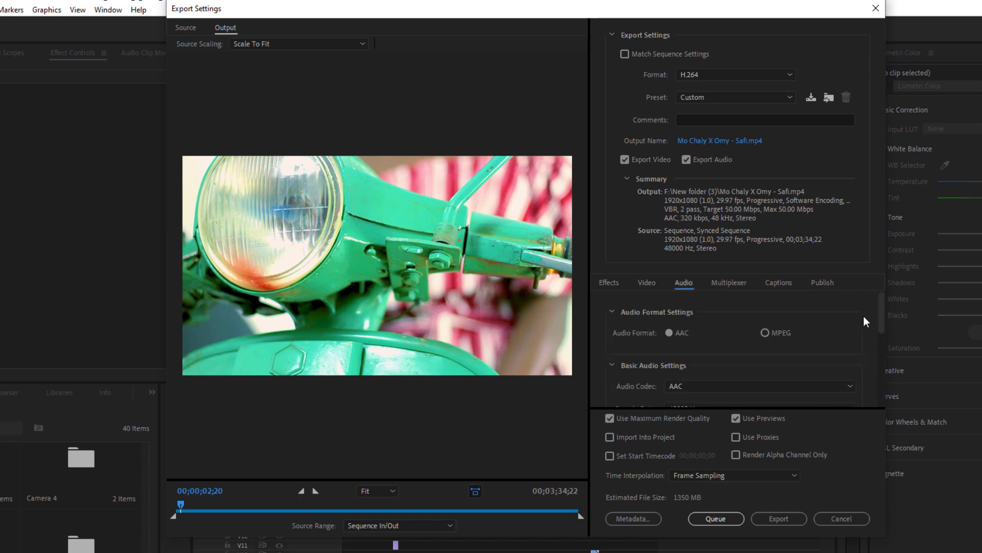
{"action": "left_click_drag", "start_coordinate": [881, 321], "coordinate": [881, 342]}
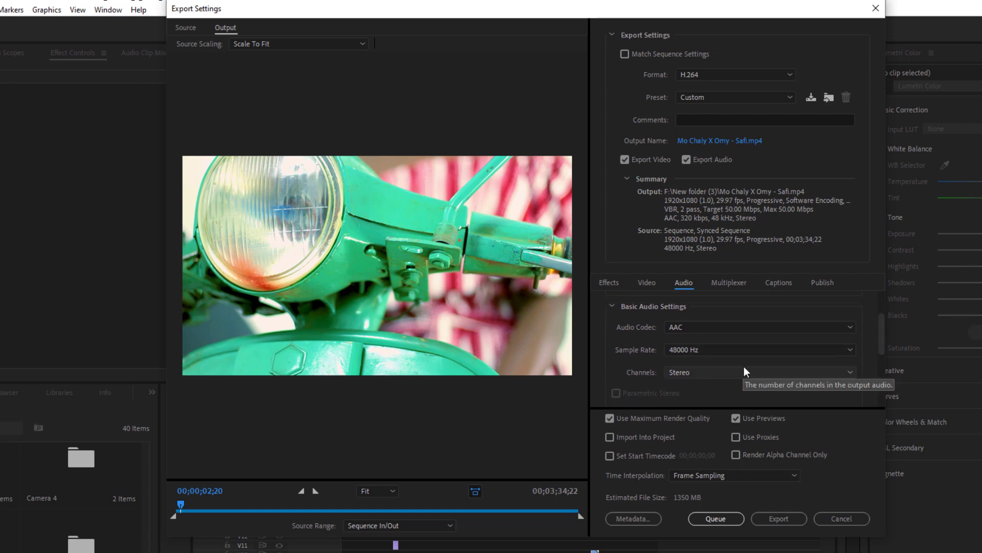
{"action": "left_click_drag", "start_coordinate": [882, 341], "coordinate": [880, 367]}
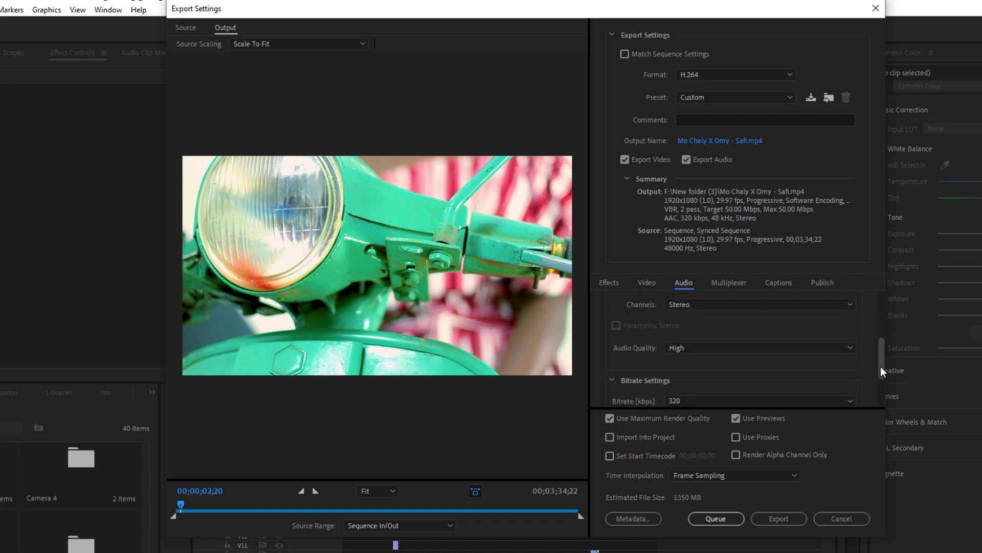
{"action": "left_click", "coordinate": [823, 349]}
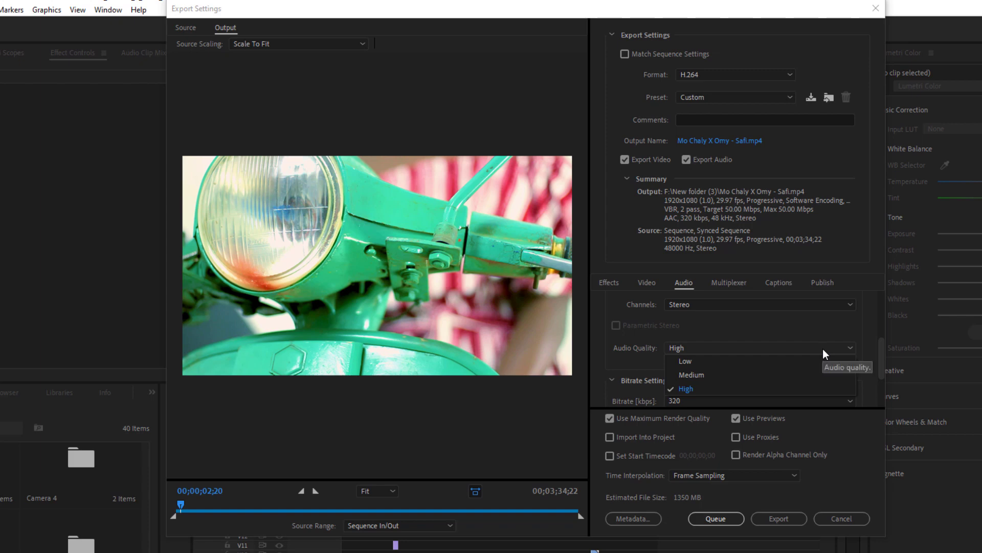
{"action": "left_click", "coordinate": [705, 390]}
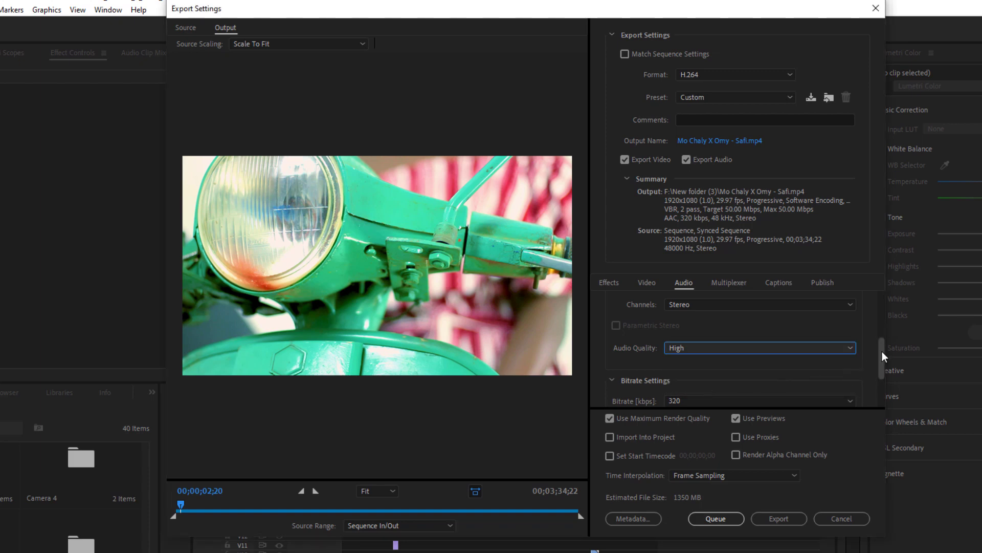
{"action": "left_click_drag", "start_coordinate": [882, 351], "coordinate": [882, 365]}
{"action": "left_click", "coordinate": [850, 360]}
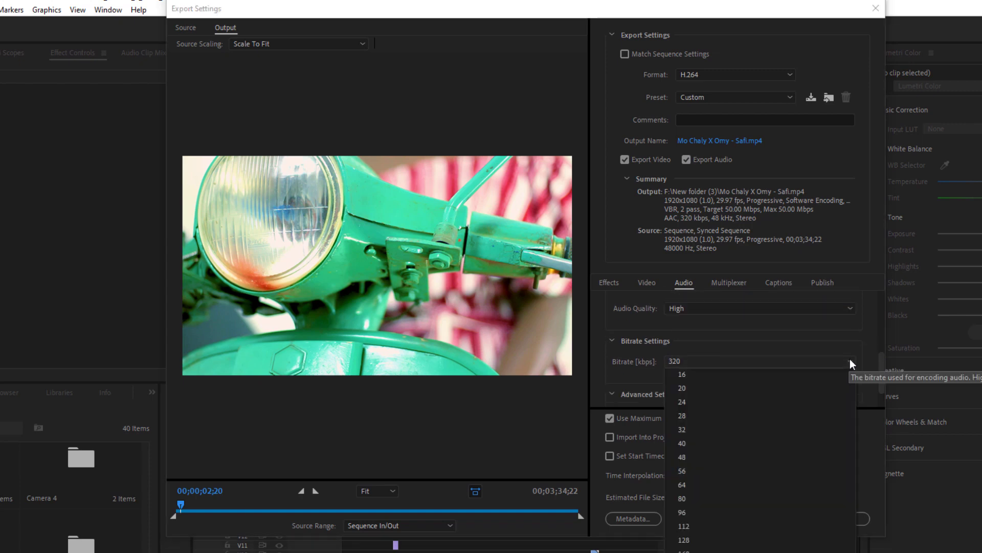
{"action": "left_click", "coordinate": [857, 345]}
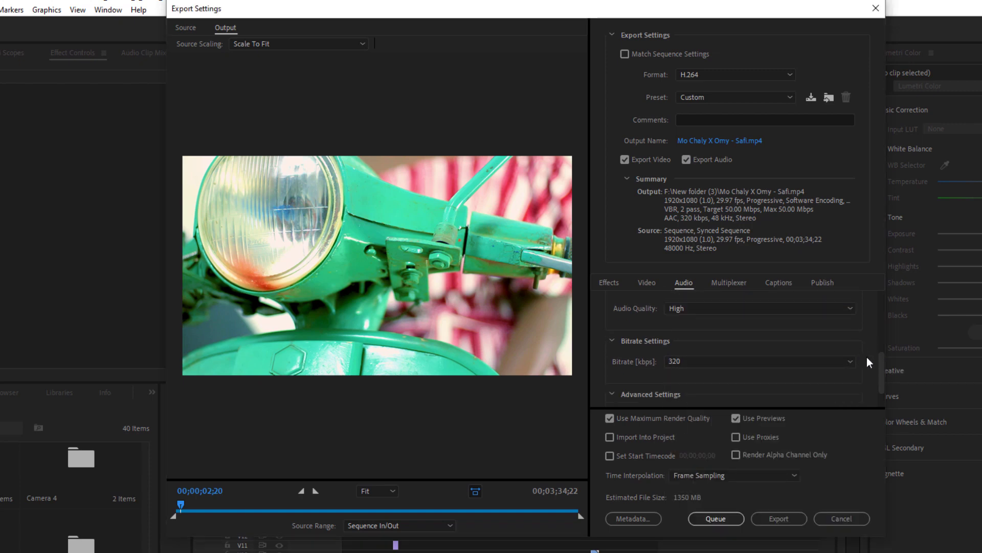
{"action": "left_click_drag", "start_coordinate": [882, 361], "coordinate": [878, 389]}
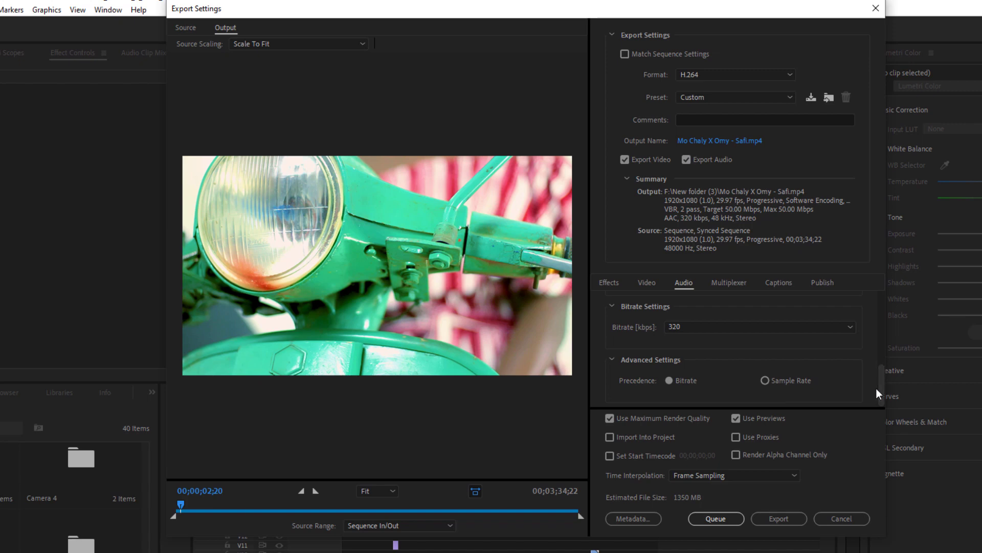
Step: Turn off Use Previews and leave Use Maximum Render Quality on for the export
{"action": "left_click", "coordinate": [655, 282]}
{"action": "left_click", "coordinate": [673, 284]}
{"action": "left_click", "coordinate": [614, 420]}
Step: Start saving the current export settings as a preset and name it 1080P HG Render
{"action": "left_click", "coordinate": [811, 99]}
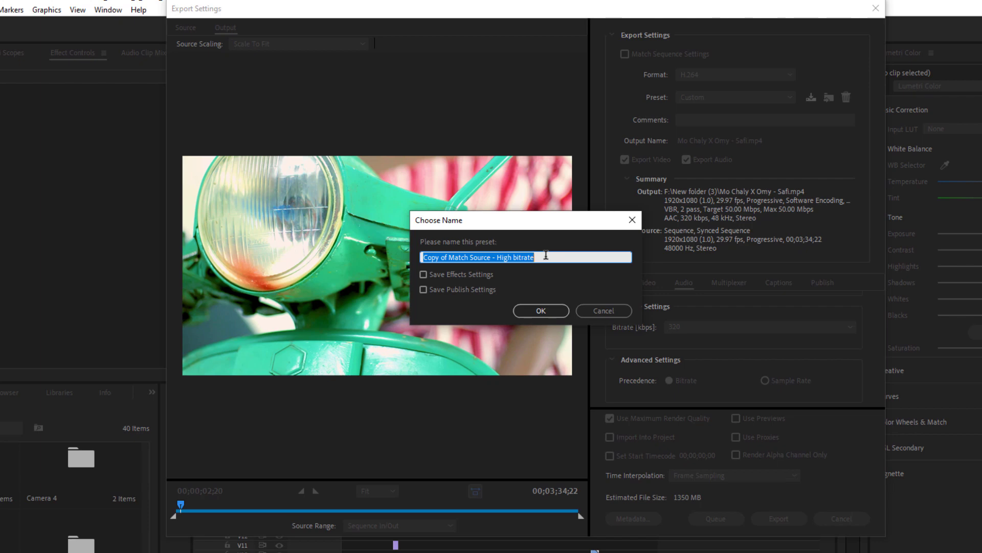
{"action": "type", "text": "Bets"}
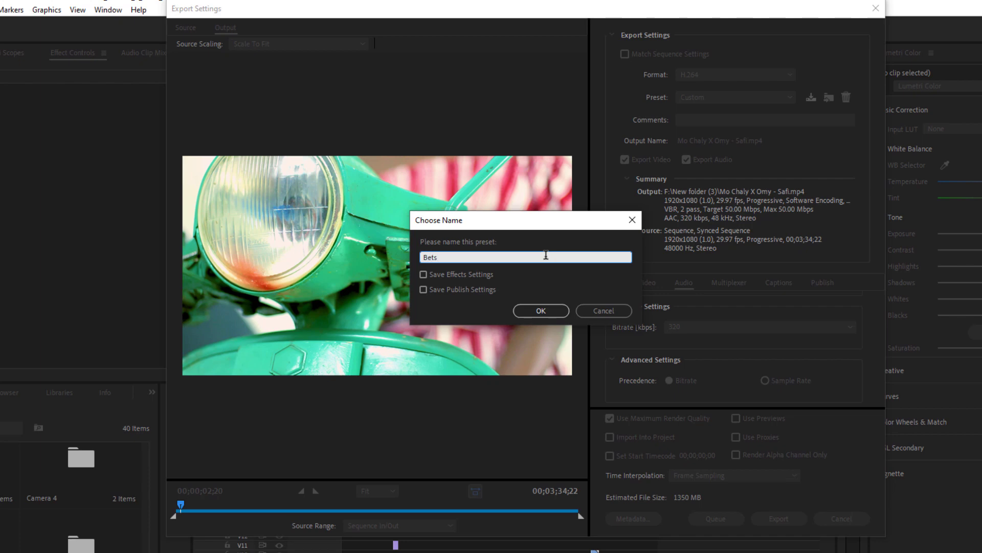
{"action": "key", "text": "BackSpace"}
{"action": "key", "text": "BackSpace"}
{"action": "key", "text": "BackSpace"}
{"action": "key", "text": "BackSpace"}
{"action": "type", "text": "1080P M"}
{"action": "key", "text": "BackSpace"}
{"action": "type", "text": "QG"}
{"action": "key", "text": "BackSpace"}
{"action": "key", "text": "BackSpace"}
{"action": "key", "text": "BackSpace"}
{"action": "type", "text": "HG Render"}
Step: Save the preset with its effects and publish settings included, and select 1080P HG Render for the export
{"action": "left_click", "coordinate": [467, 274]}
{"action": "left_click", "coordinate": [473, 293]}
{"action": "left_click", "coordinate": [547, 311]}
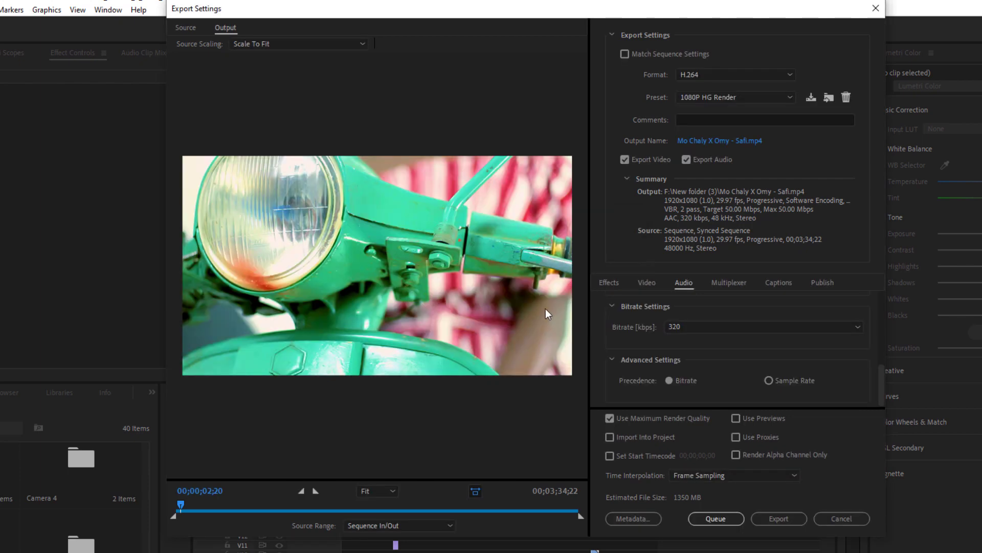
{"action": "left_click", "coordinate": [733, 97]}
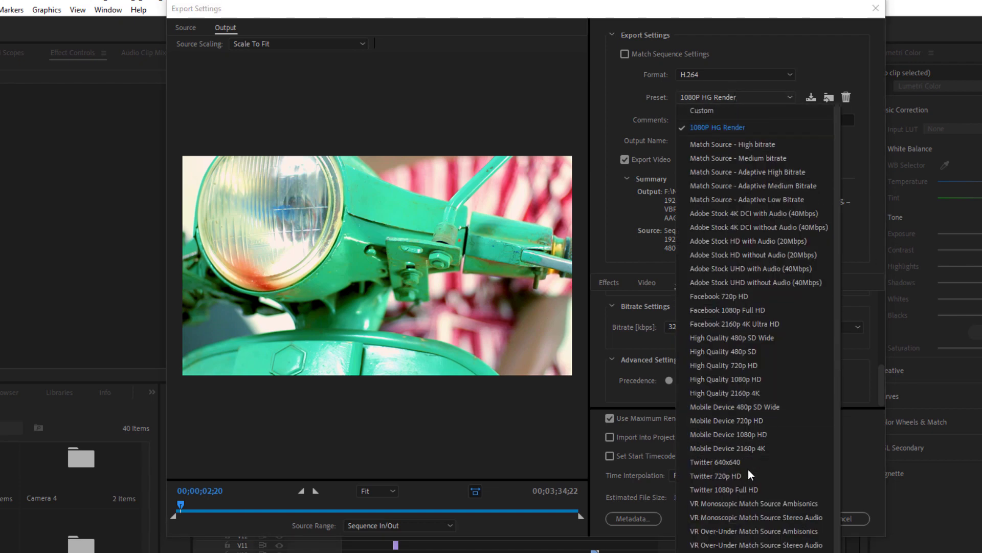
{"action": "left_click", "coordinate": [706, 125]}
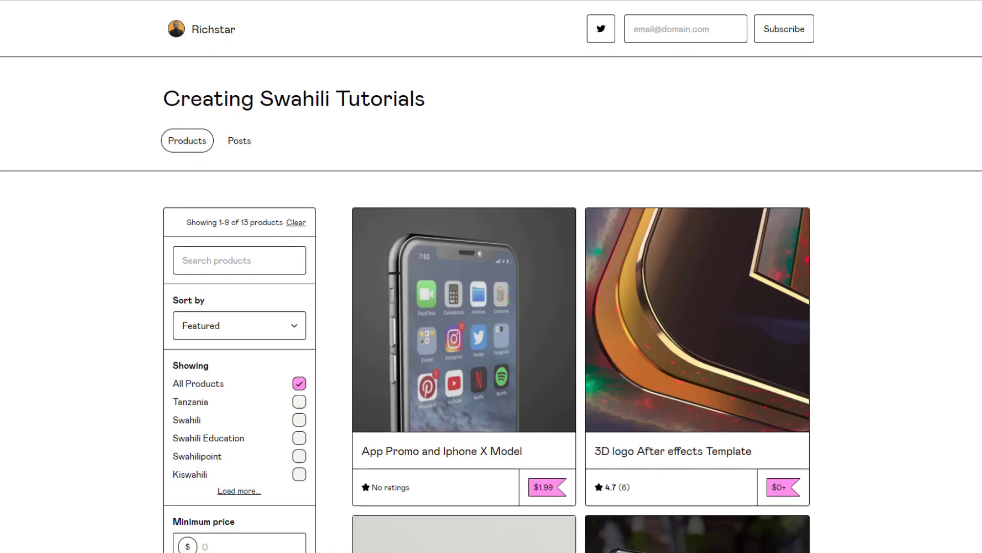
Step: Look through the tutorials and templates offered on the Swahili tutorials store page
{"action": "scroll", "coordinate": [491, 307], "scroll_direction": "down", "scroll_amount": 3}
{"action": "scroll", "coordinate": [491, 306], "scroll_direction": "down", "scroll_amount": 3}
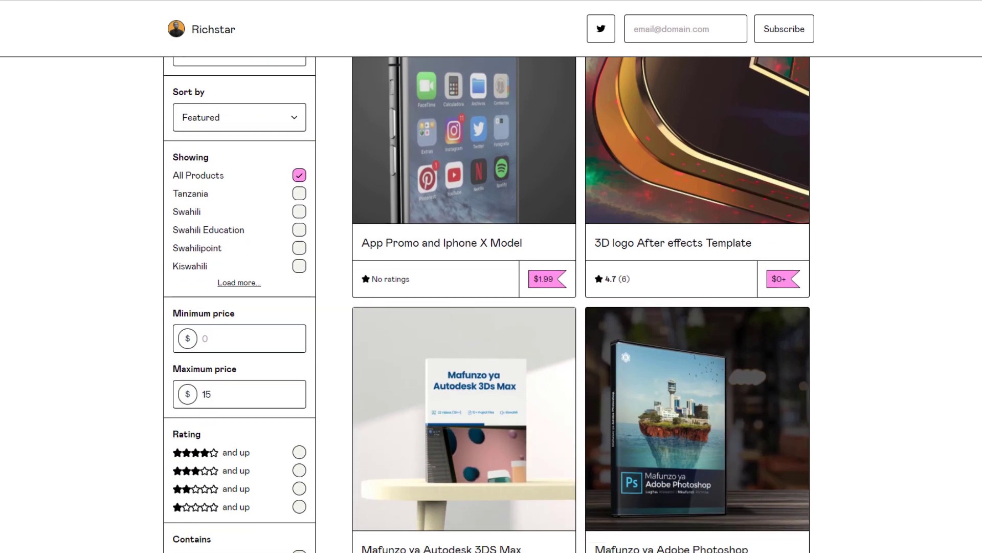
{"action": "scroll", "coordinate": [492, 308], "scroll_direction": "up", "scroll_amount": 5}
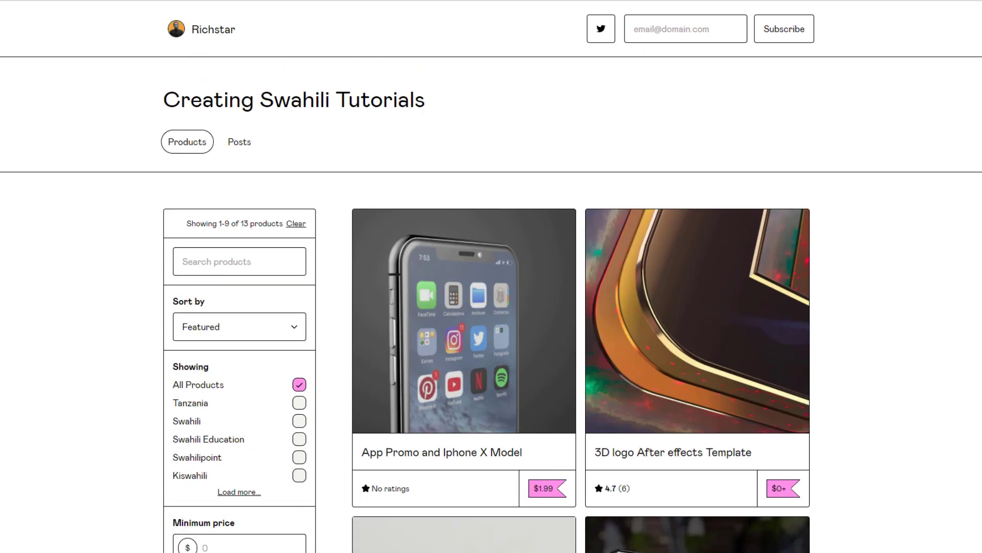
{"action": "scroll", "coordinate": [491, 307], "scroll_direction": "down", "scroll_amount": 8}
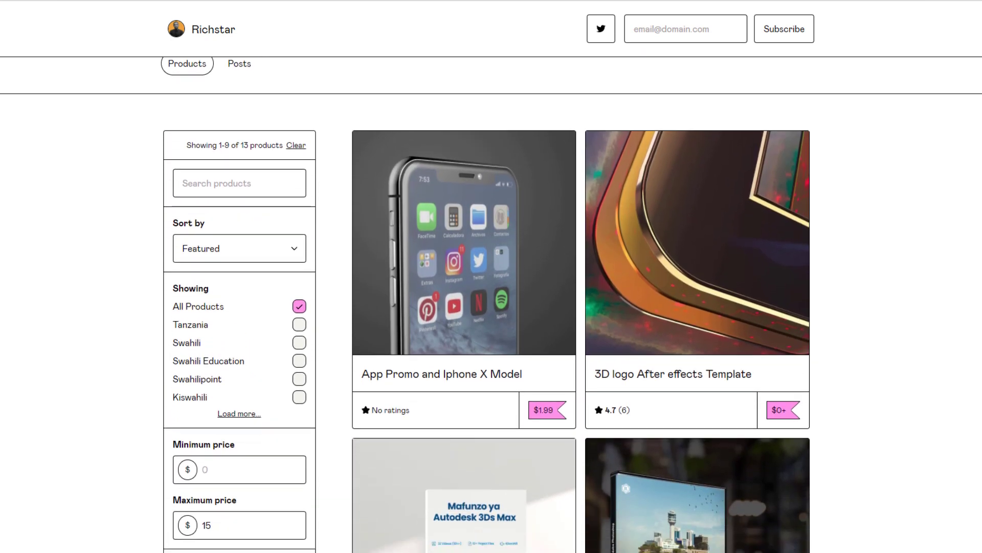
{"action": "scroll", "coordinate": [491, 307], "scroll_direction": "down", "scroll_amount": 3}
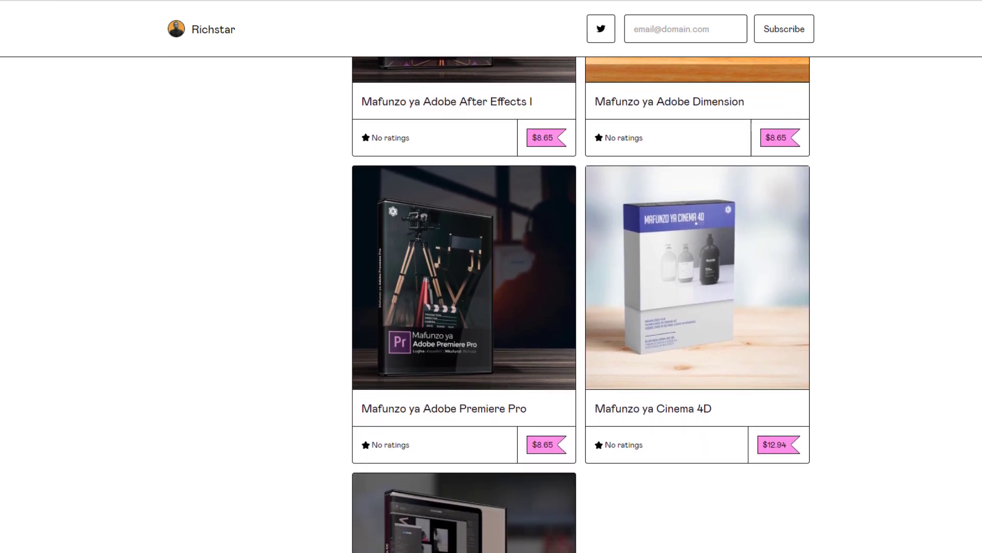
{"action": "scroll", "coordinate": [491, 307], "scroll_direction": "down", "scroll_amount": 3}
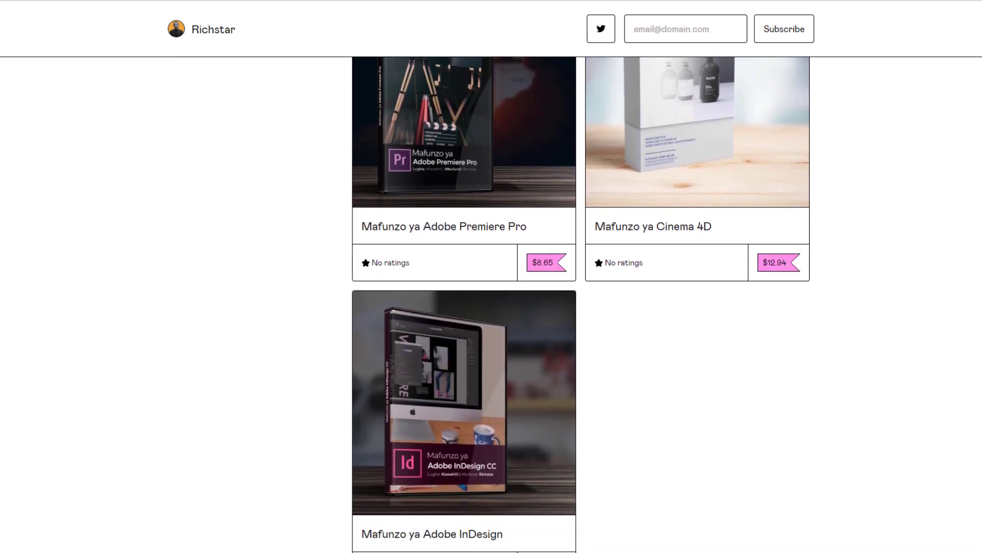
{"action": "scroll", "coordinate": [491, 307], "scroll_direction": "down", "scroll_amount": 1}
{"action": "scroll", "coordinate": [581, 287], "scroll_direction": "down", "scroll_amount": 3}
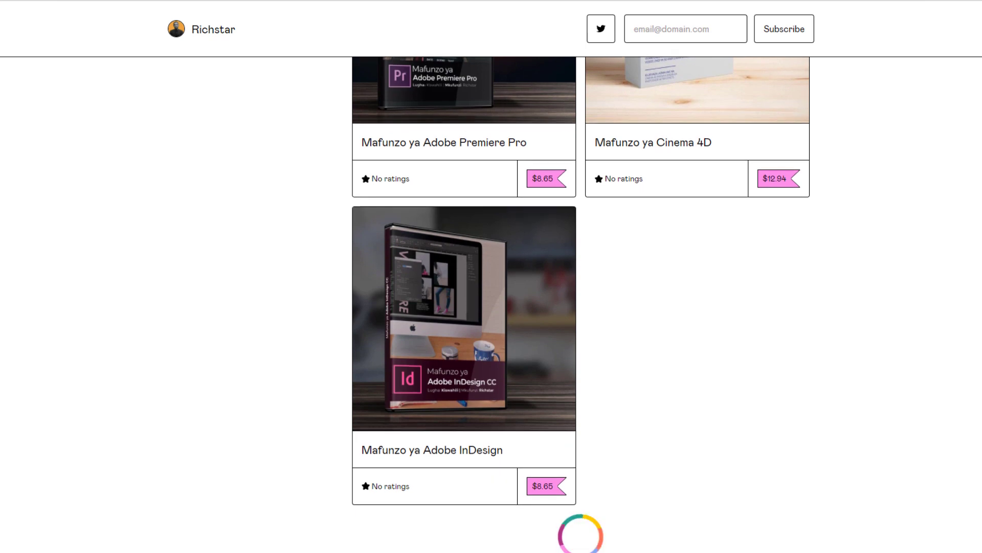
{"action": "scroll", "coordinate": [582, 286], "scroll_direction": "down", "scroll_amount": 4}
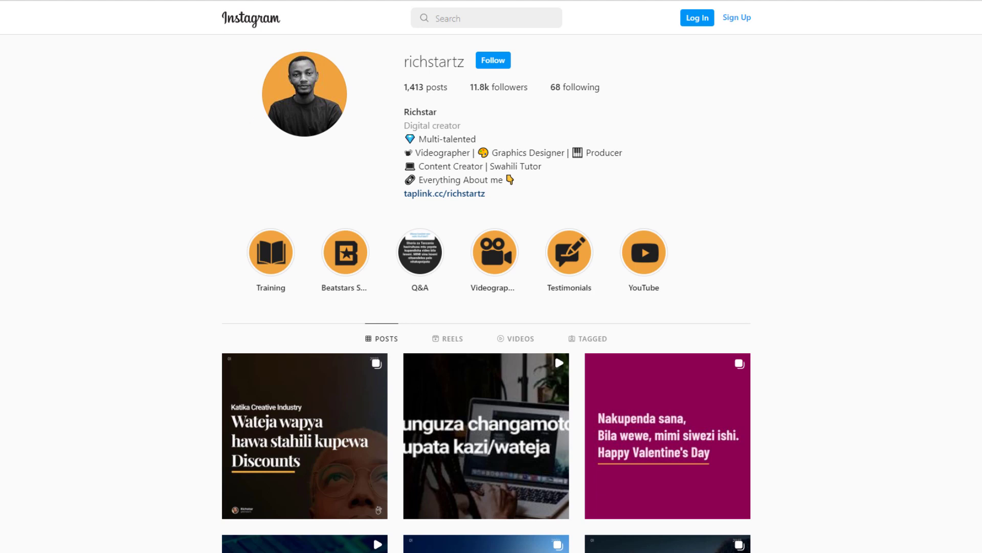
Step: Look through the posts on the creator's Instagram profile
{"action": "scroll", "coordinate": [487, 297], "scroll_direction": "down", "scroll_amount": 2}
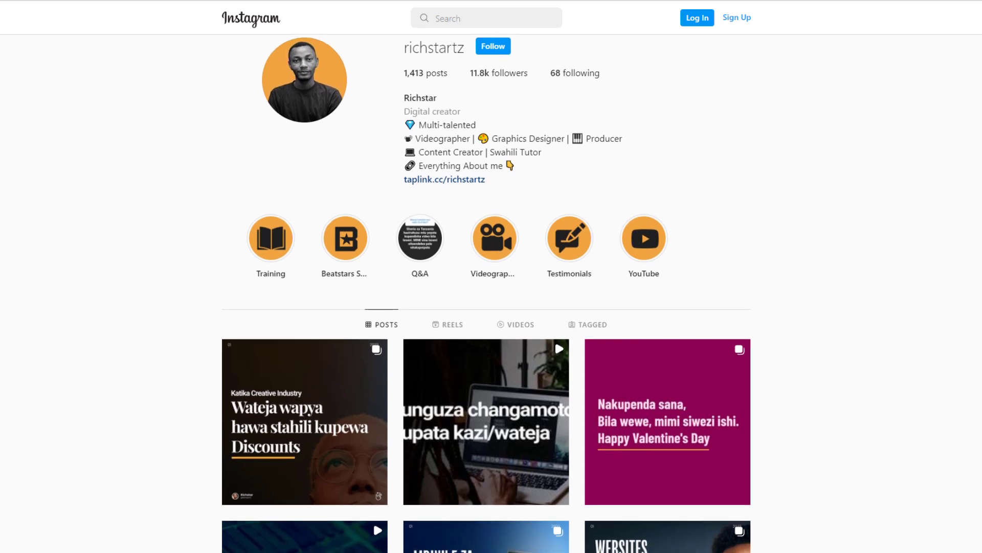
{"action": "scroll", "coordinate": [486, 297], "scroll_direction": "down", "scroll_amount": 2}
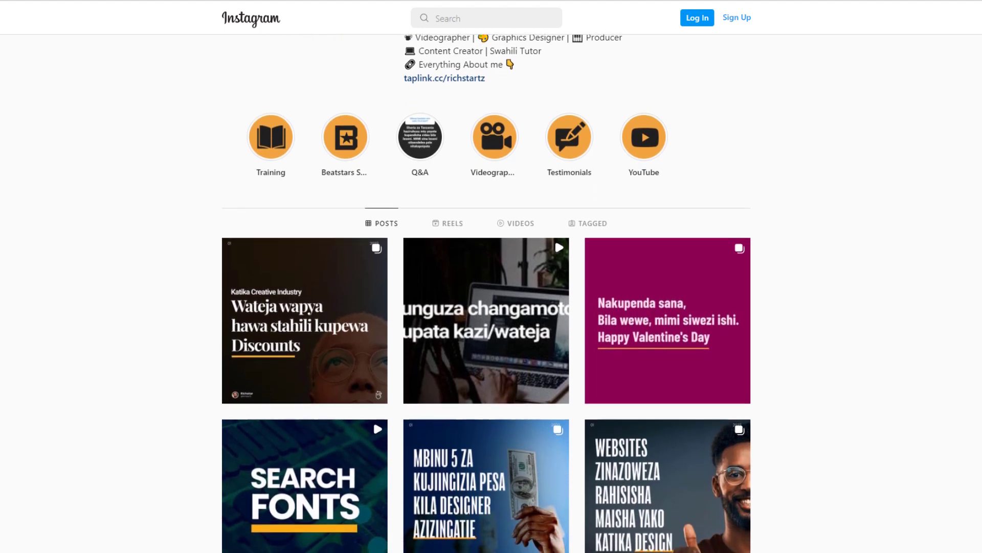
{"action": "scroll", "coordinate": [485, 298], "scroll_direction": "down", "scroll_amount": 3}
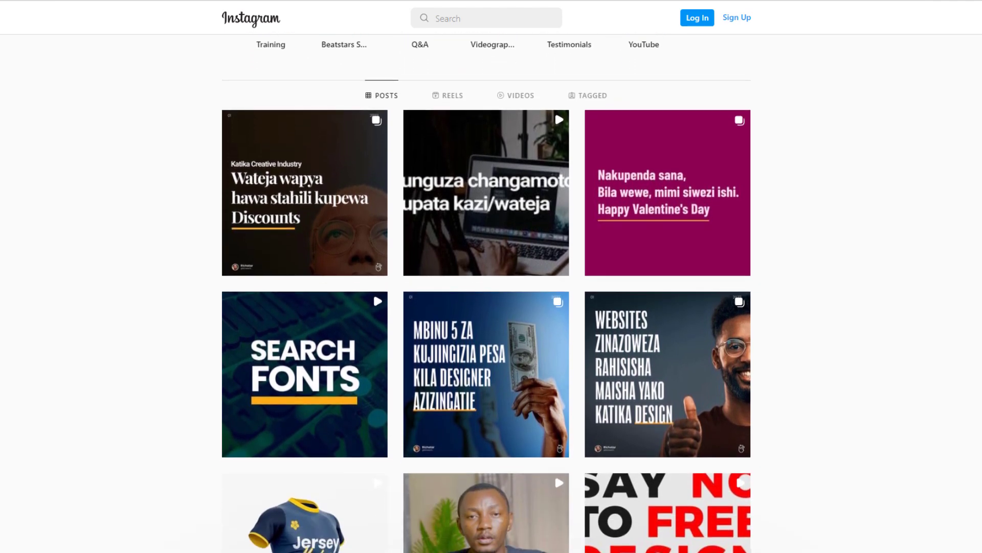
{"action": "scroll", "coordinate": [486, 297], "scroll_direction": "down", "scroll_amount": 3}
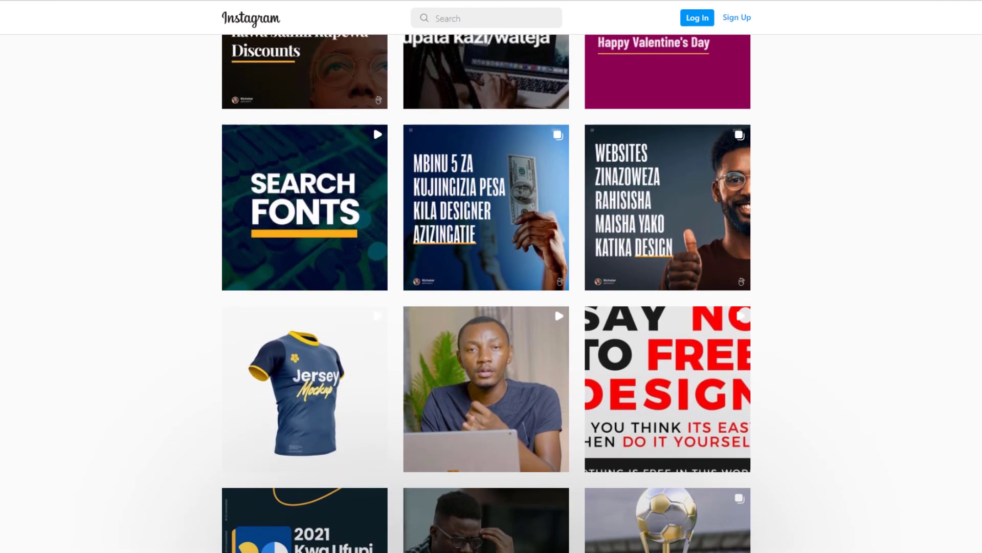